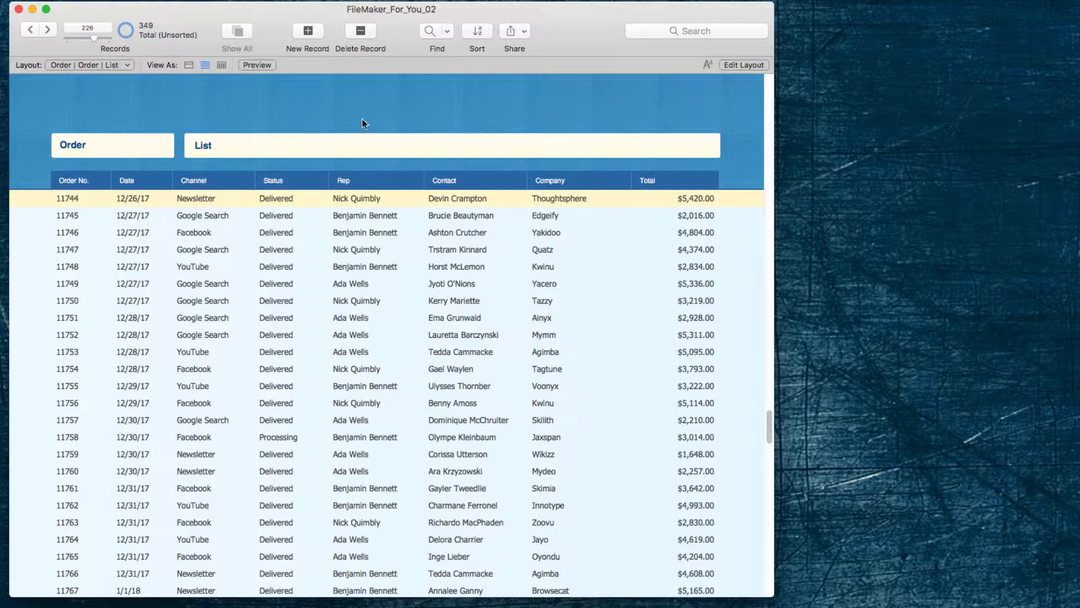
# Find orders with 1 in the Date field, returning 101 January 2018 orders
pyautogui.click(430, 30)
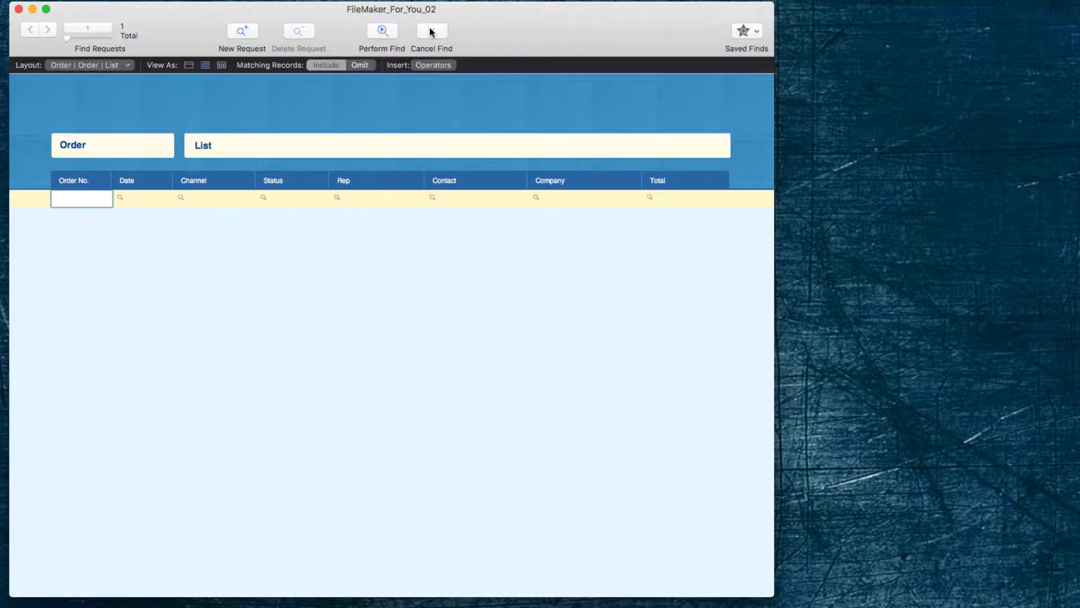
pyautogui.click(133, 198)
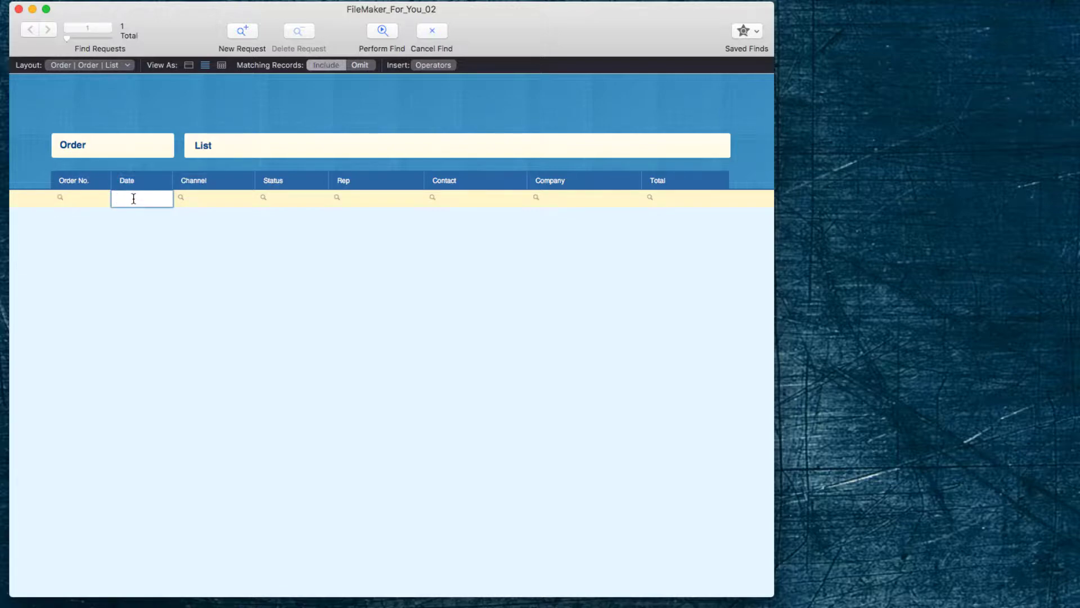
pyautogui.write('1')
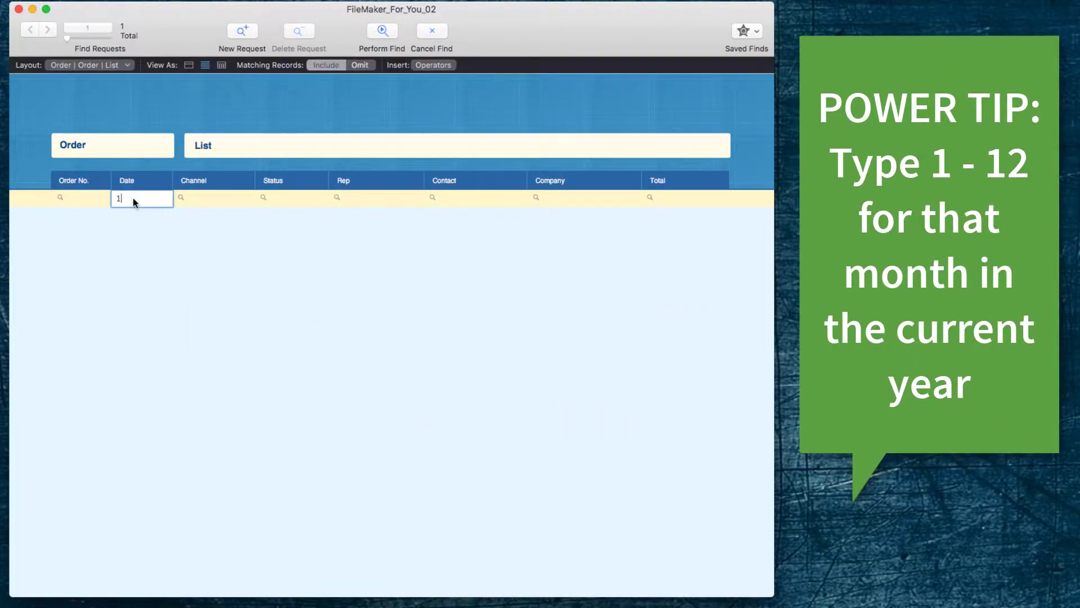
pyautogui.press('Return')
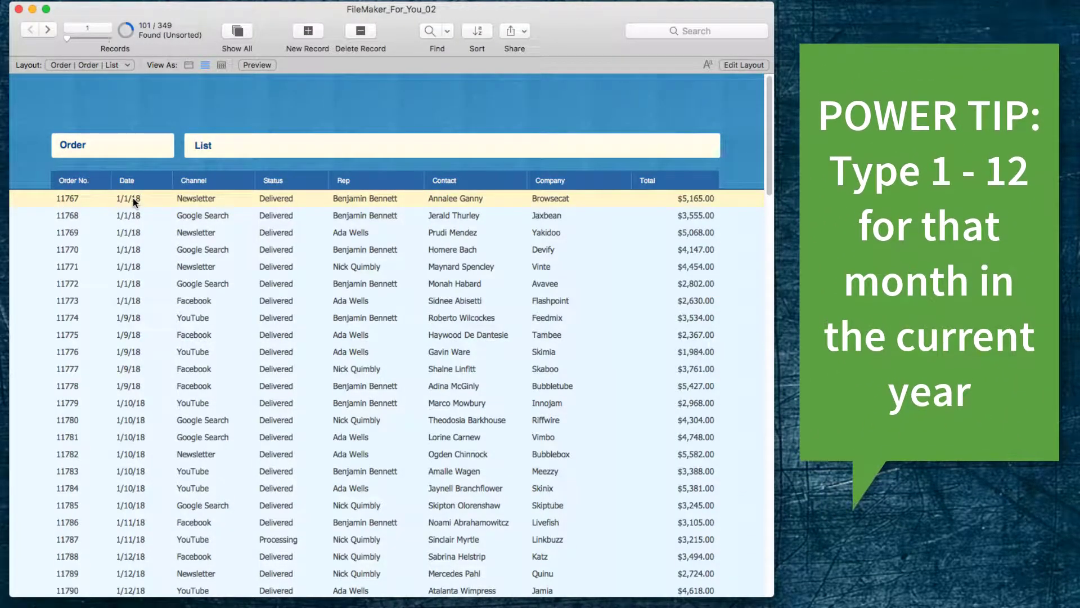
pyautogui.scroll(-5, 132, 197)
pyautogui.scroll(-6, 132, 198)
pyautogui.scroll(-12, 133, 198)
pyautogui.scroll(-6, 133, 197)
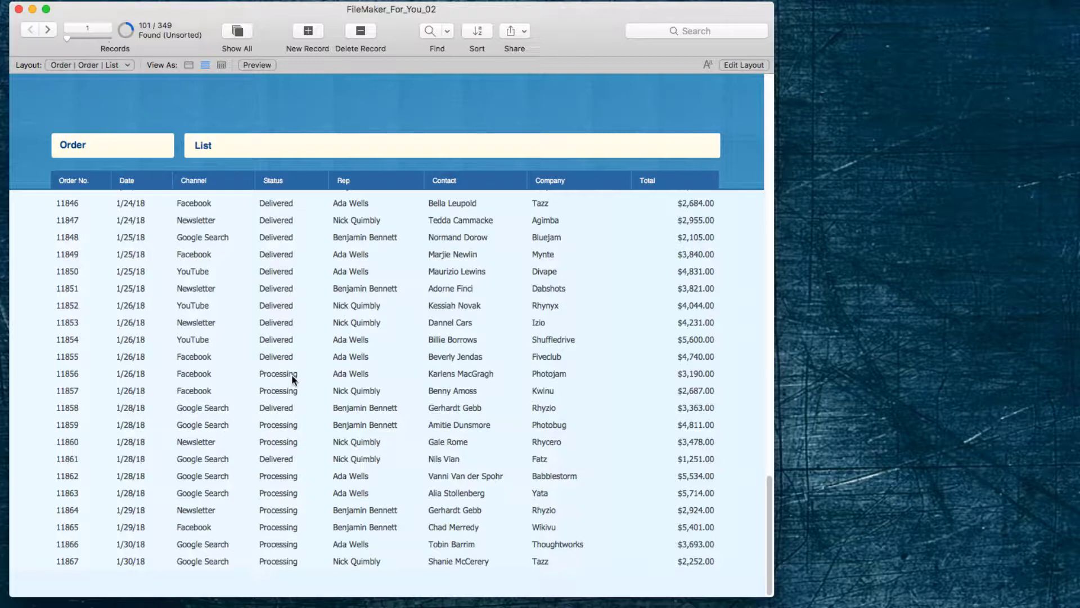
pyautogui.scroll(5, 291, 251)
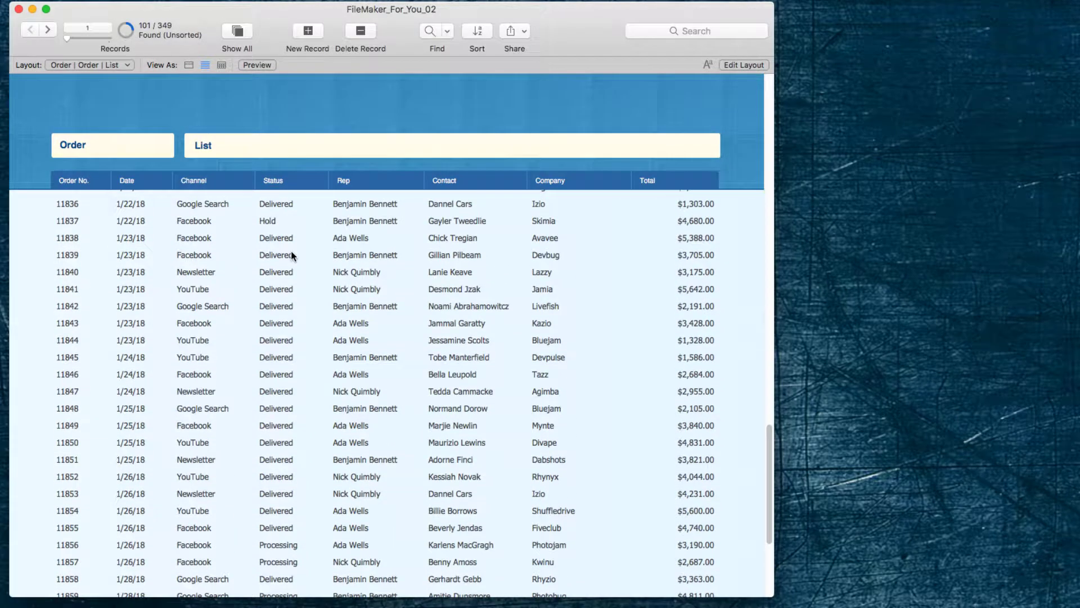
pyautogui.scroll(7, 292, 251)
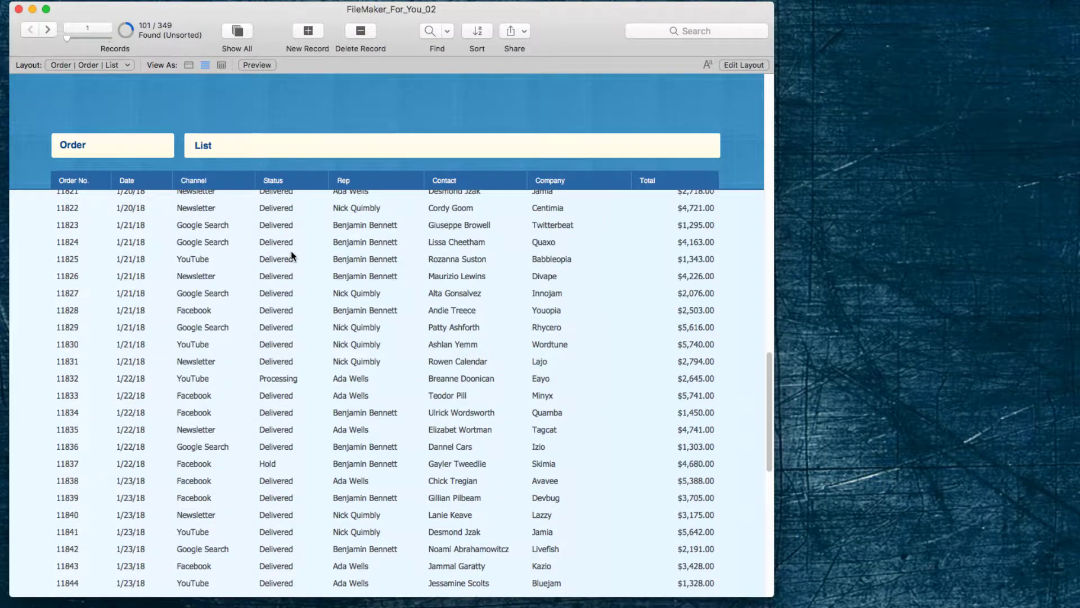
pyautogui.scroll(7, 292, 251)
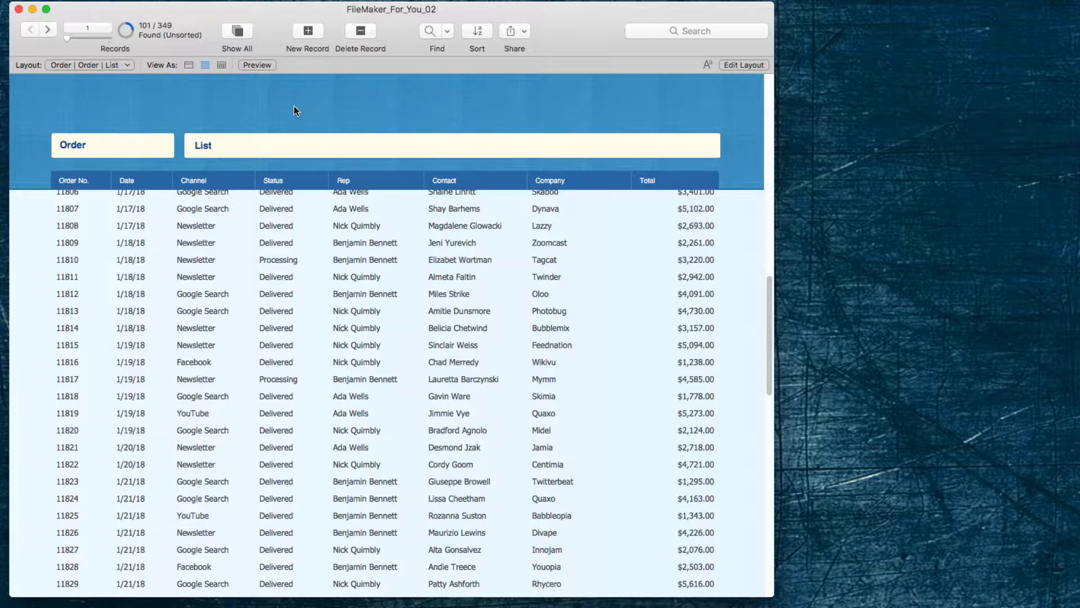
# Find orders dated 1/*/2018 with status Processing, returning 15 of 349
pyautogui.click(428, 31)
pyautogui.click(123, 195)
pyautogui.write('1/*/2018')
pyautogui.click(298, 199)
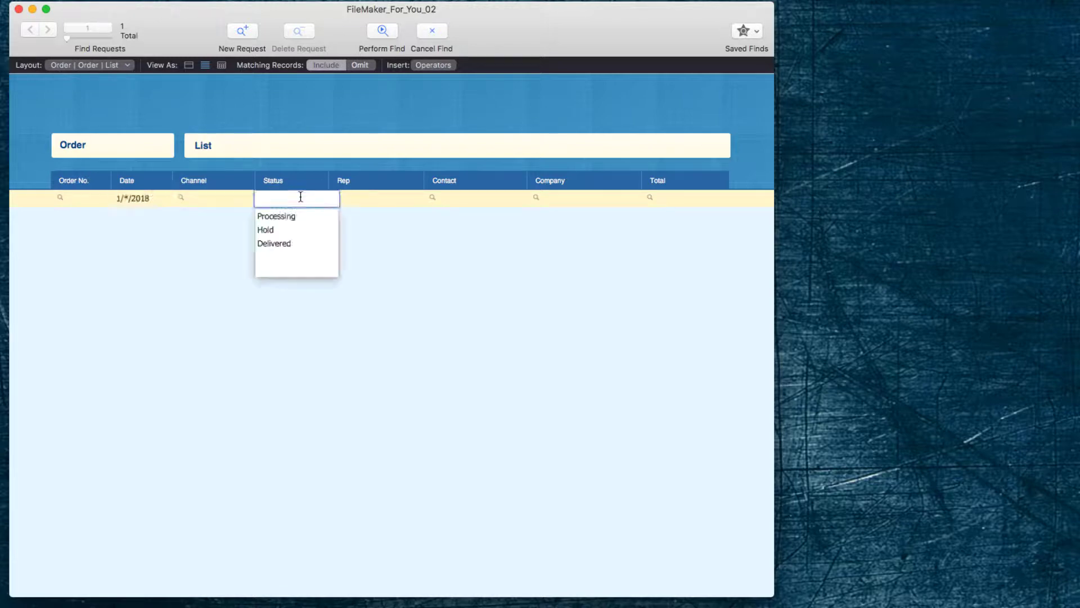
pyautogui.click(288, 216)
pyautogui.press('Tab')
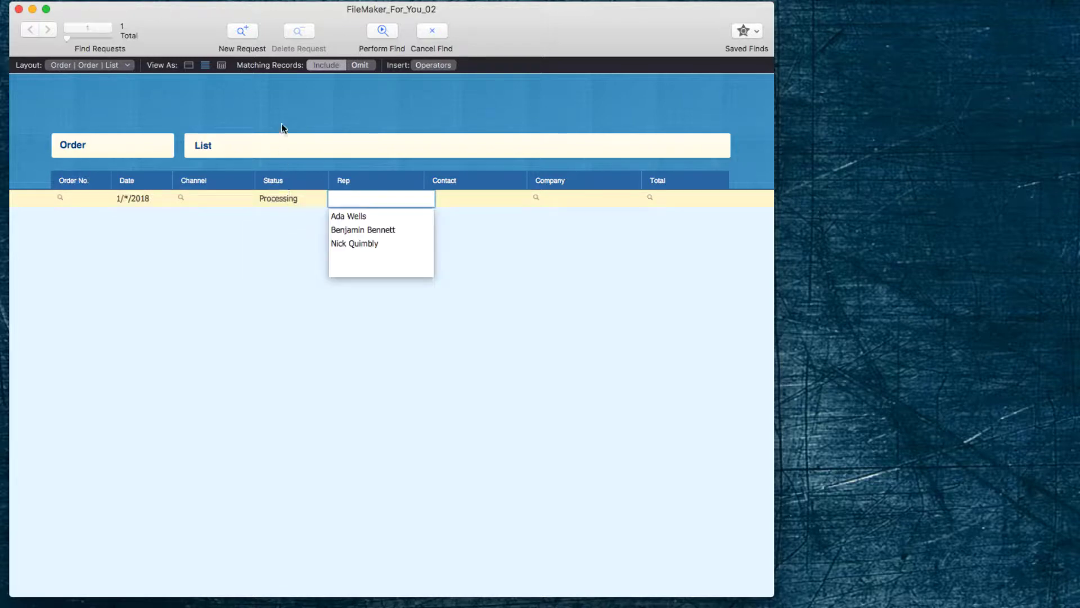
pyautogui.click(381, 33)
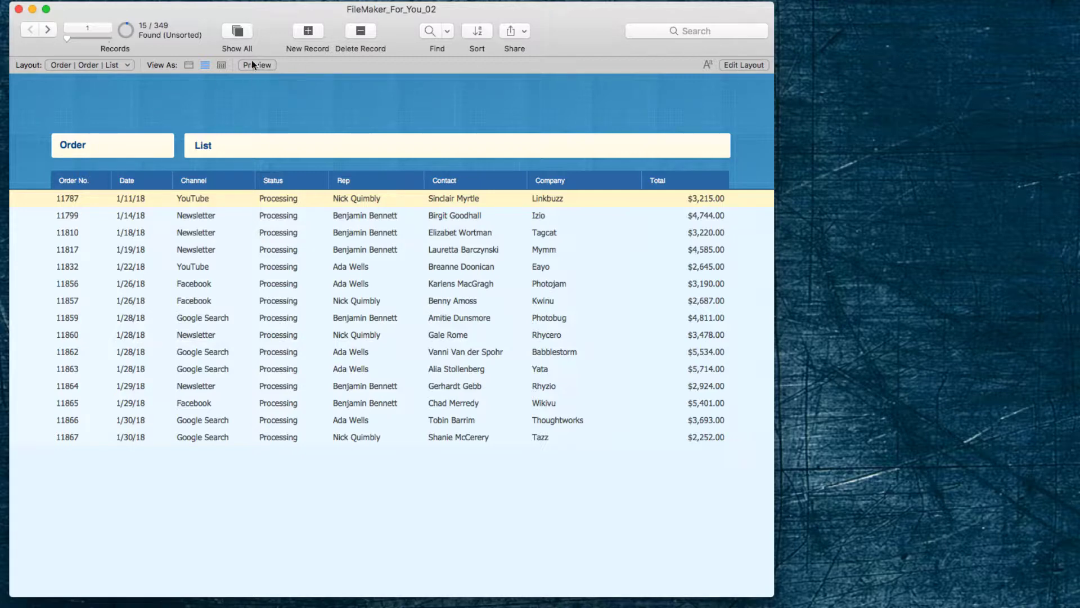
# Rerun the January date find for 101 orders, then start a blank find request
pyautogui.click(430, 31)
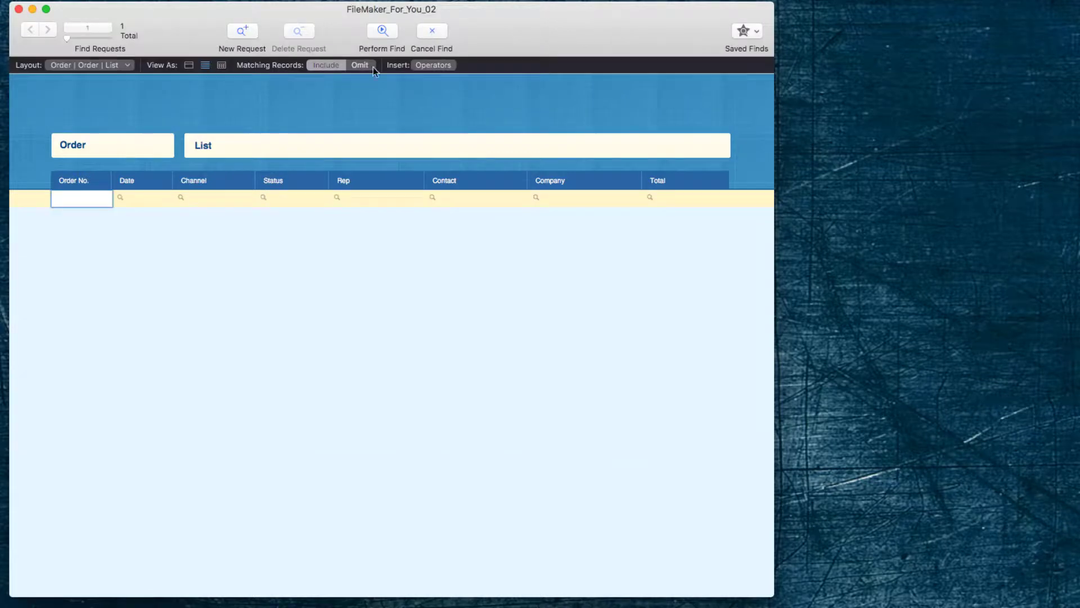
pyautogui.click(146, 197)
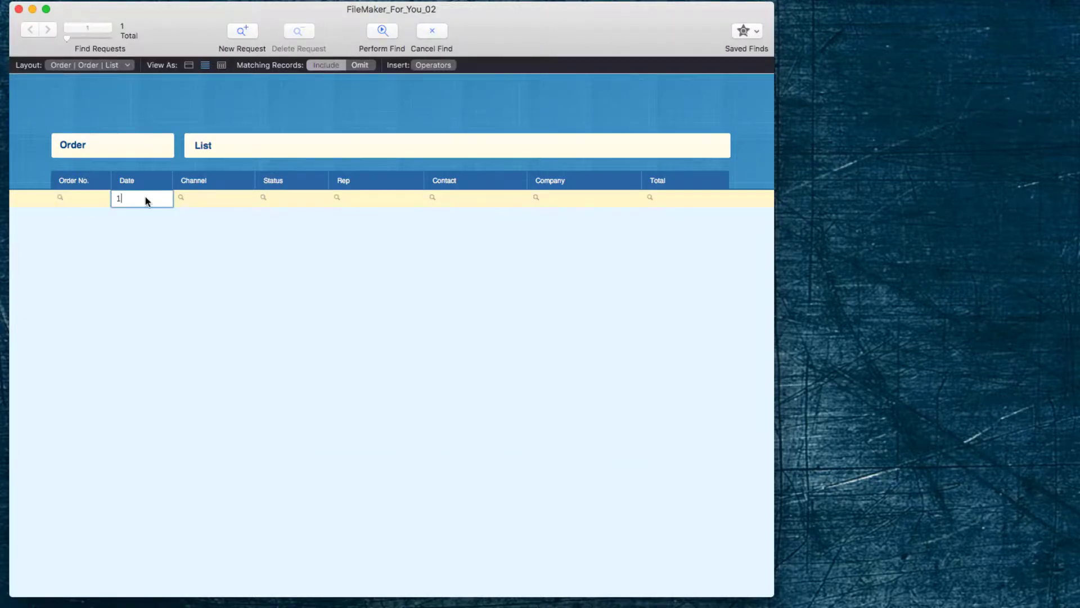
pyautogui.press('Return')
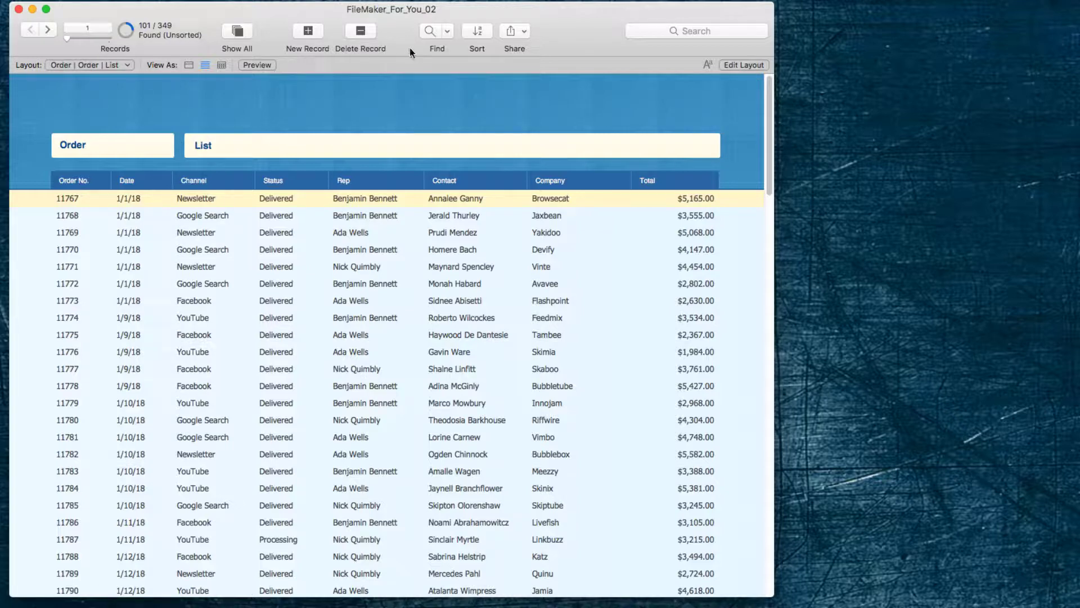
pyautogui.press('super+f')
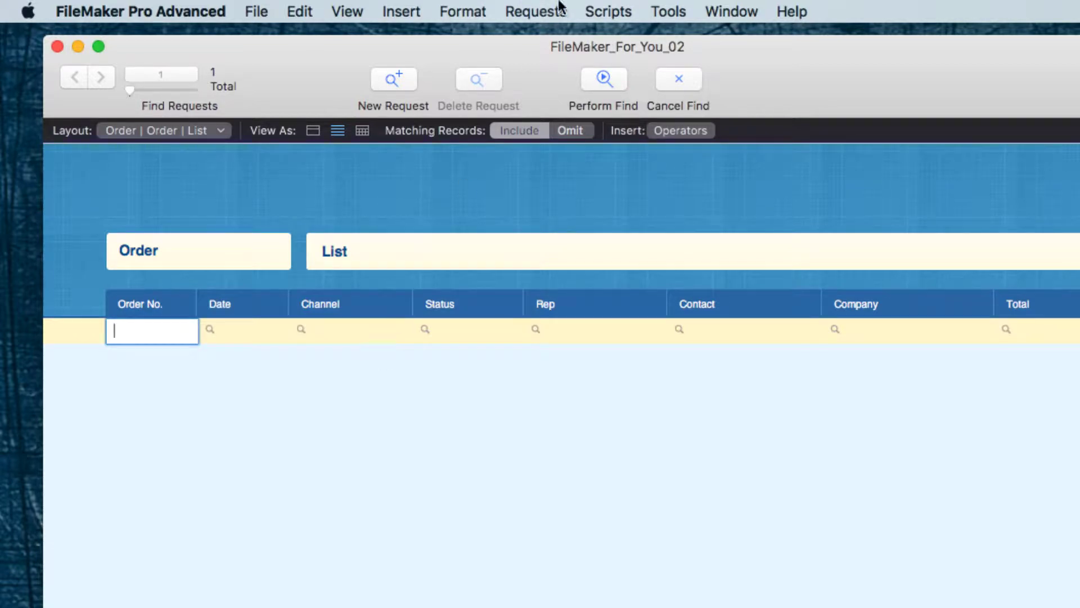
# Constrain the 101 January orders to status Processing with Requests > Constrain Found Set
pyautogui.click(545, 8)
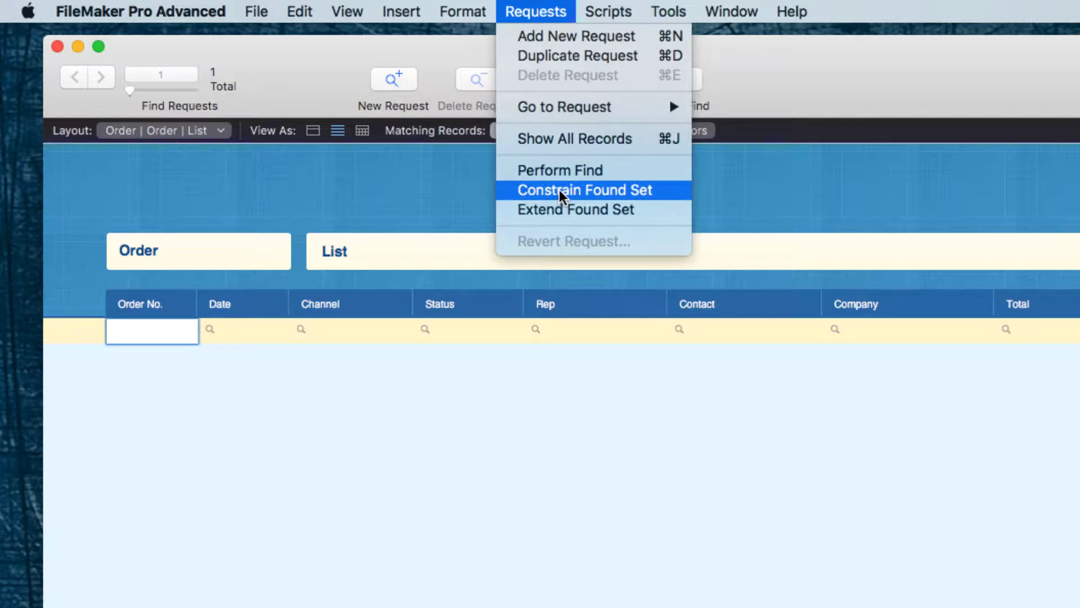
pyautogui.click(427, 179)
pyautogui.click(443, 331)
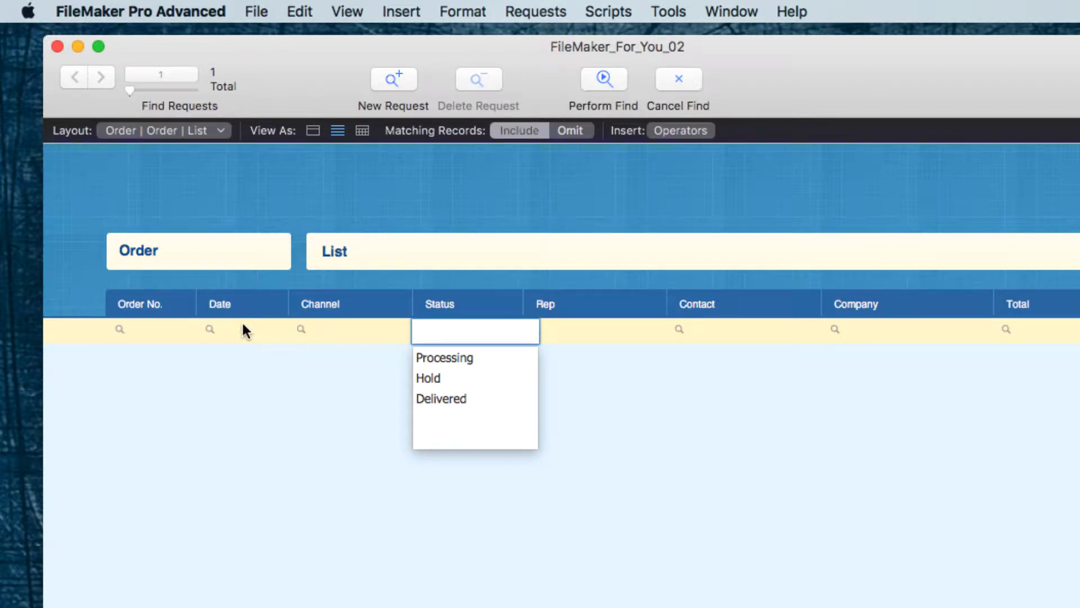
pyautogui.click(465, 360)
pyautogui.press('Tab')
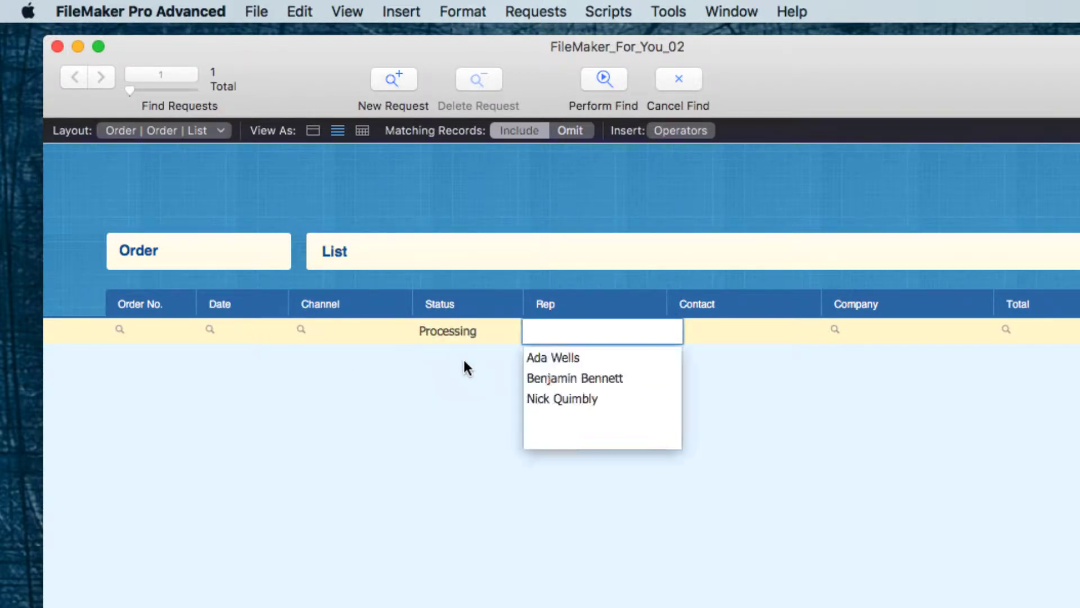
pyautogui.click(553, 8)
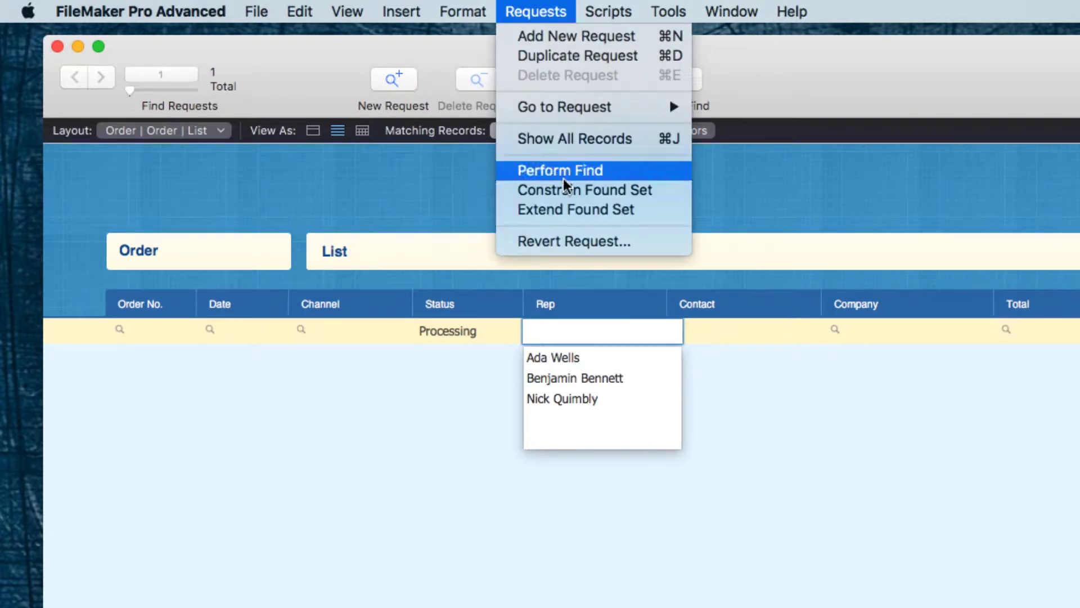
pyautogui.click(563, 187)
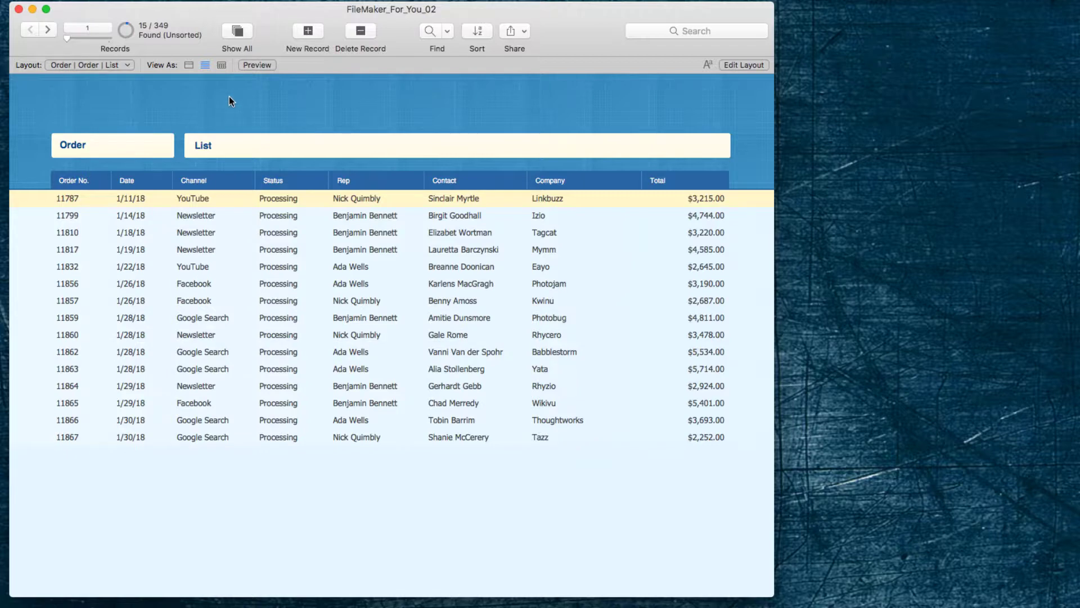
# Find January orders from the YouTube channel with status Processing, yielding 2 orders
pyautogui.press('super+f')
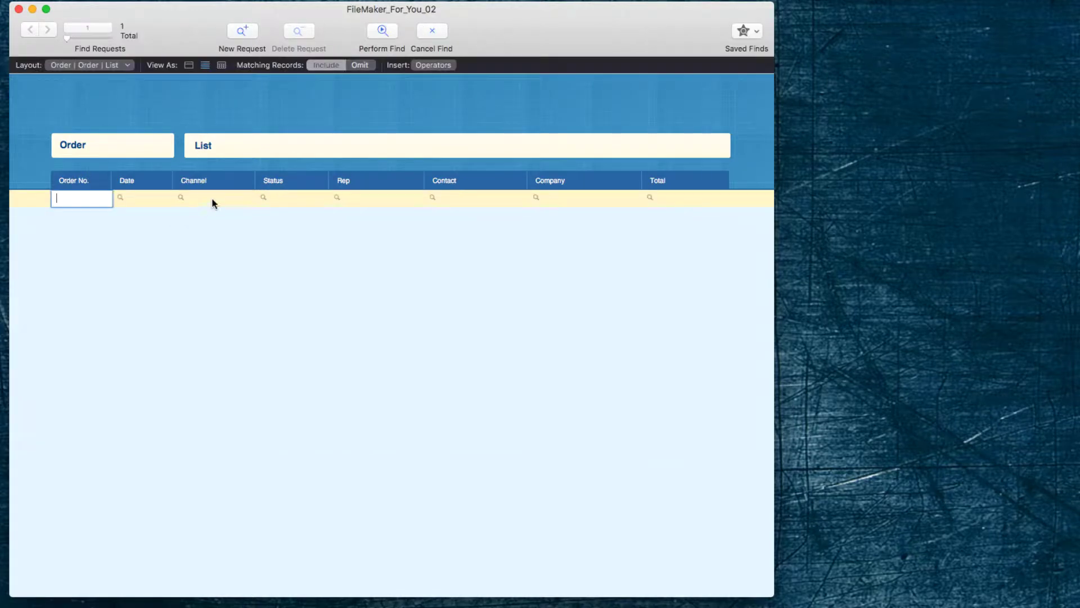
pyautogui.click(211, 198)
pyautogui.click(207, 225)
pyautogui.press('Tab')
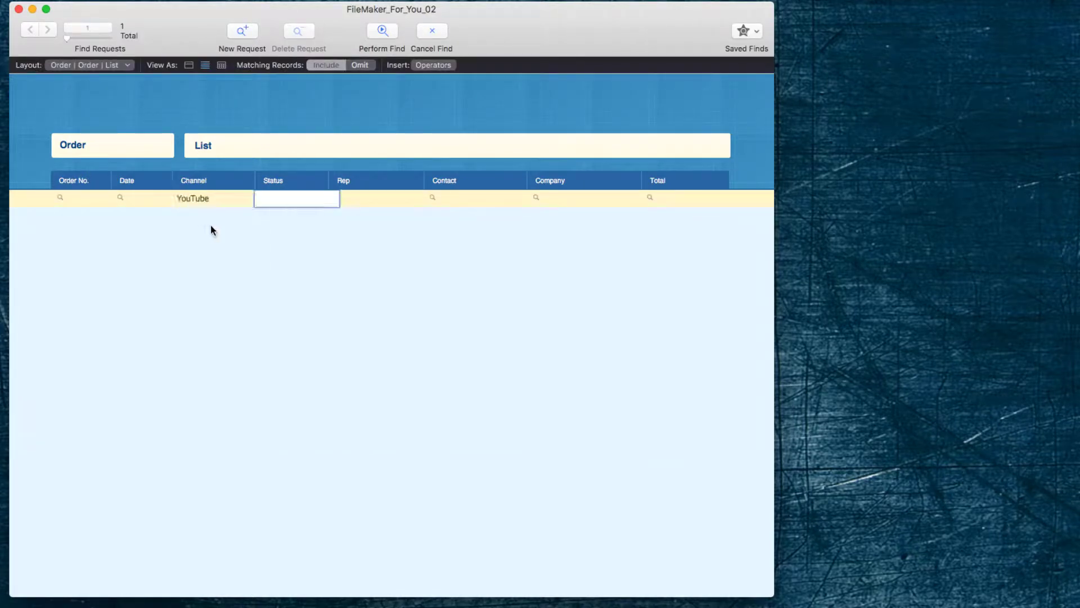
pyautogui.press('Escape')
pyautogui.write('Processing')
pyautogui.press('Tab')
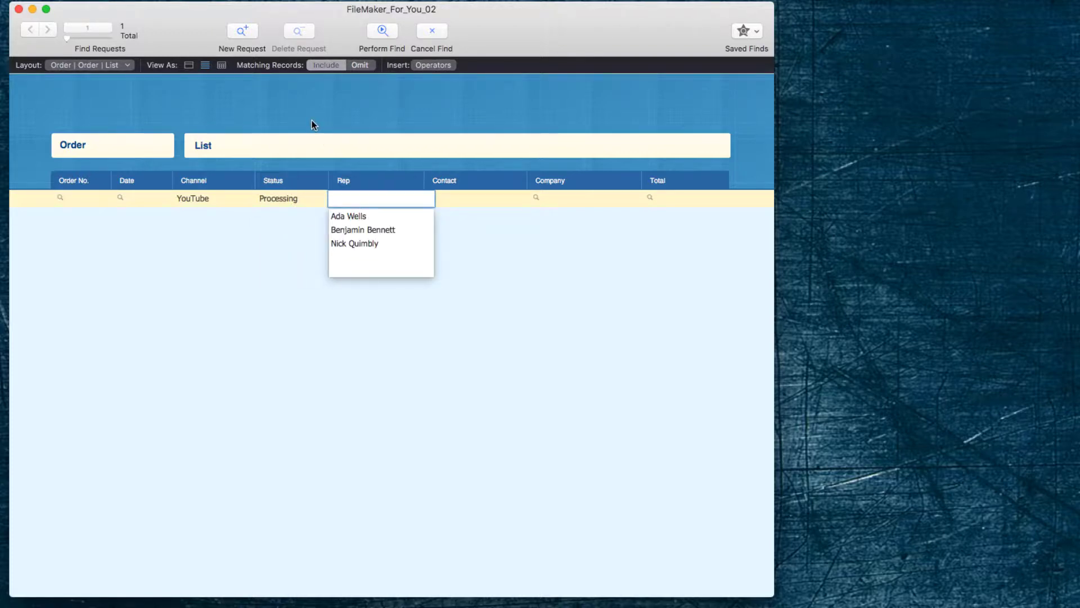
pyautogui.click(133, 201)
pyautogui.write('1')
pyautogui.press('Return')
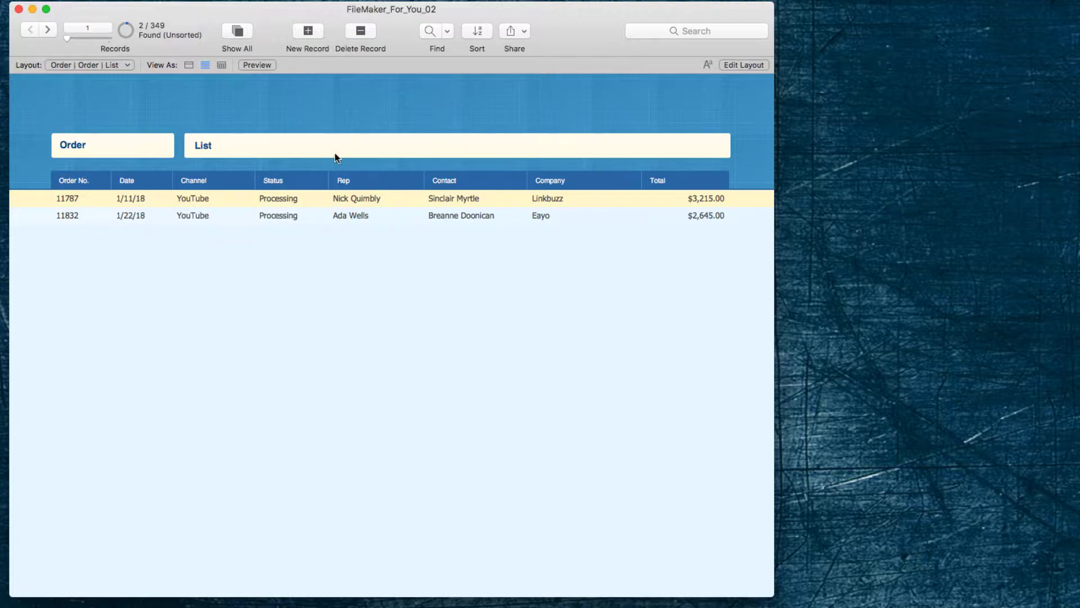
# Constrain the found set to one chosen sales rep, leaving a single 1/22/18 YouTube order
pyautogui.click(437, 32)
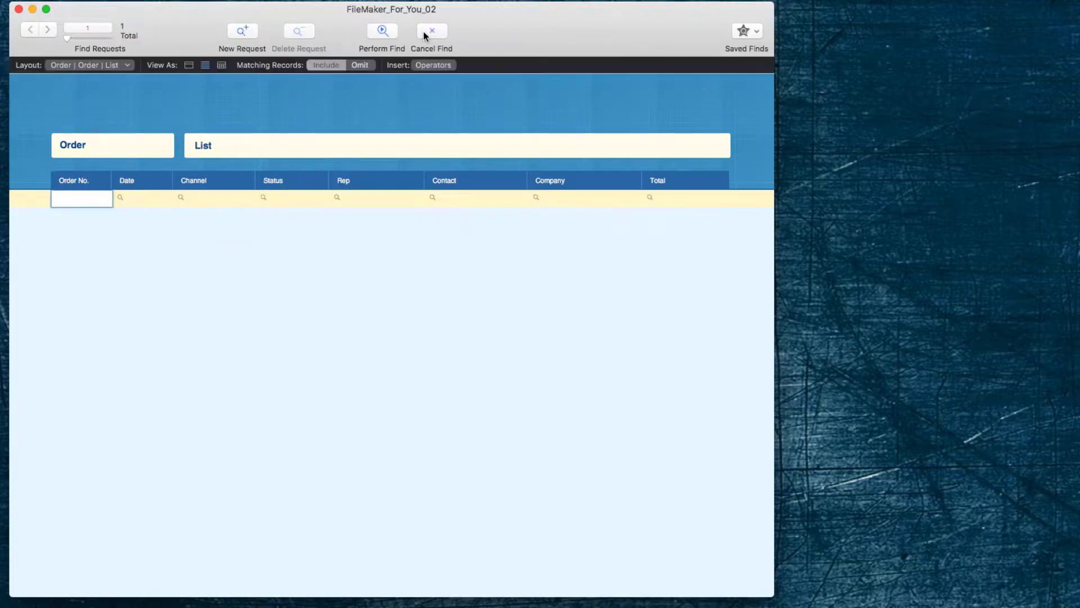
pyautogui.click(355, 197)
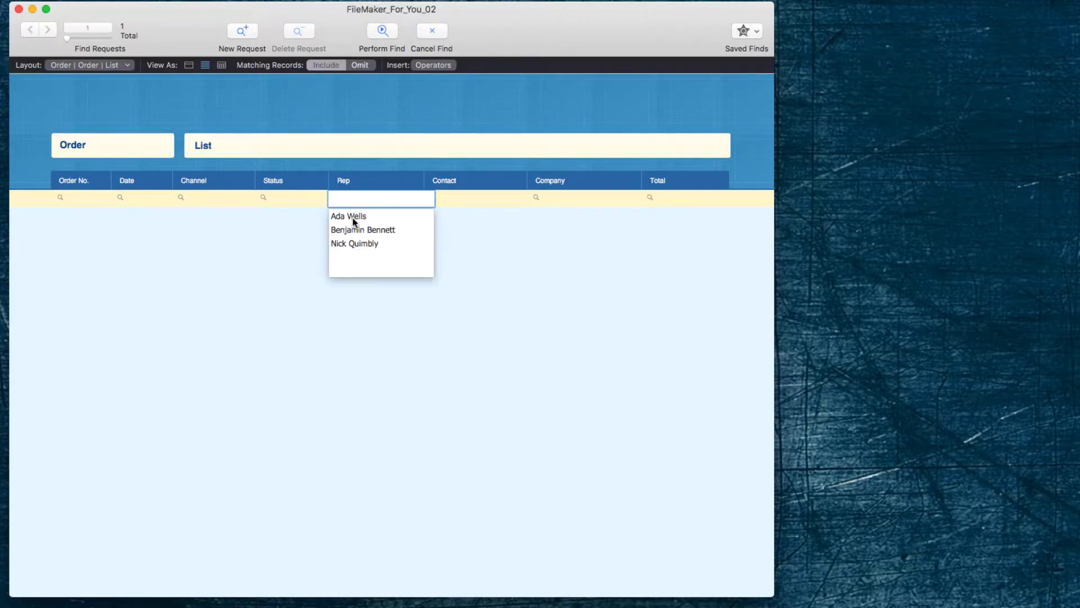
pyautogui.click(362, 219)
pyautogui.press('Tab')
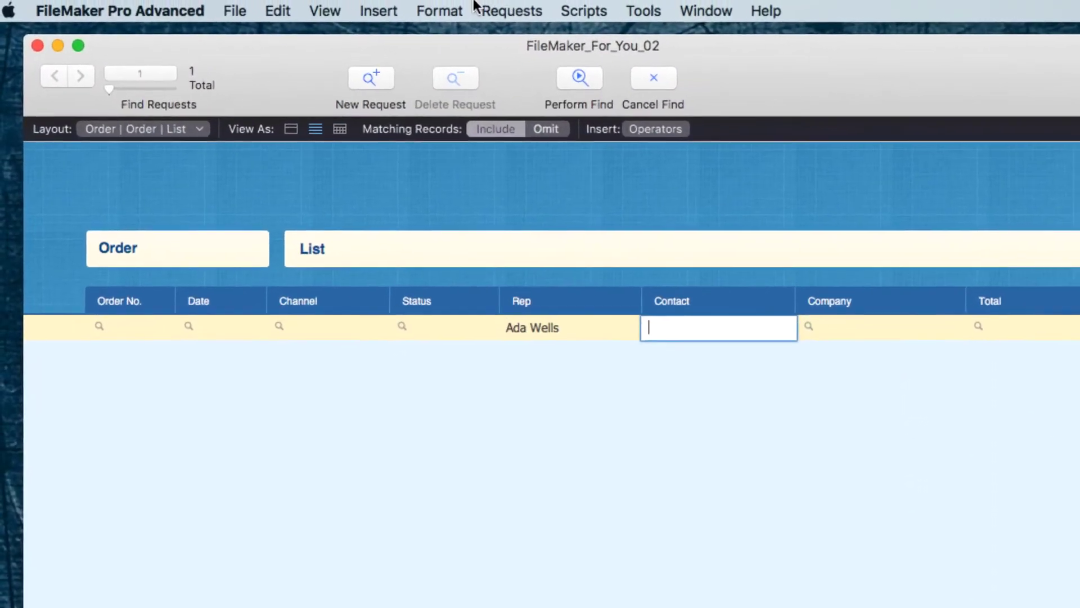
pyautogui.click(476, 7)
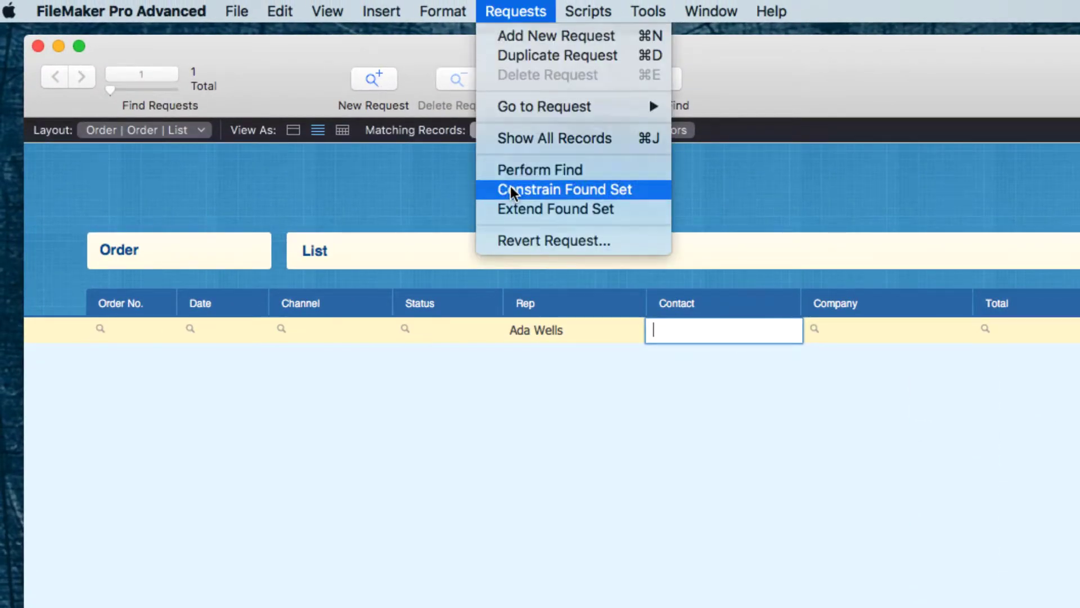
pyautogui.click(511, 189)
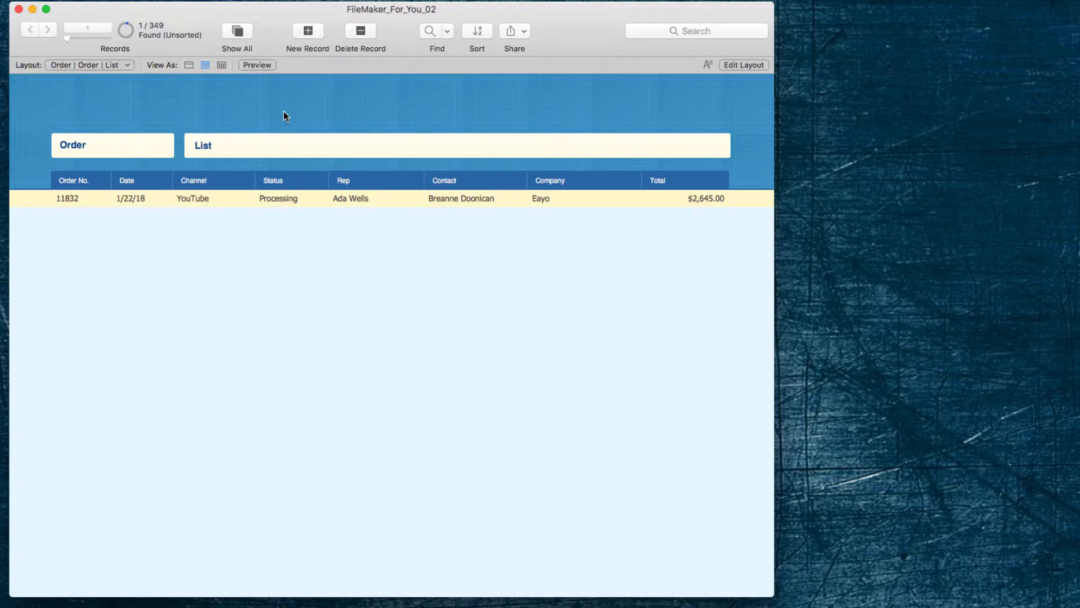
# Find orders with 2018 in the Date field, returning 101 of 349
pyautogui.click(429, 33)
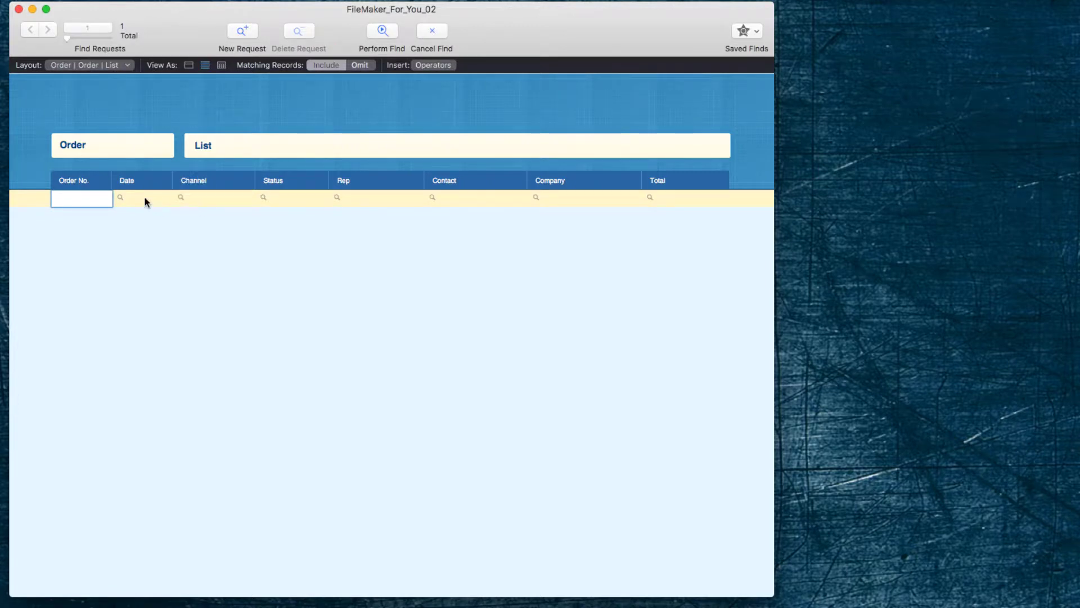
pyautogui.click(145, 198)
pyautogui.write('2018')
pyautogui.press('Return')
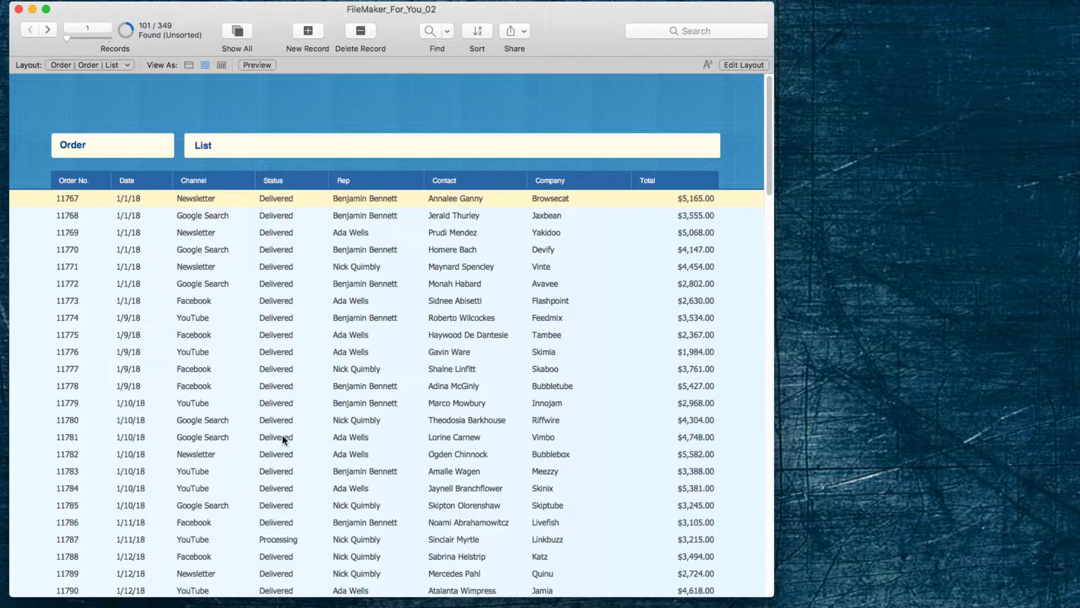
pyautogui.scroll(-5, 282, 434)
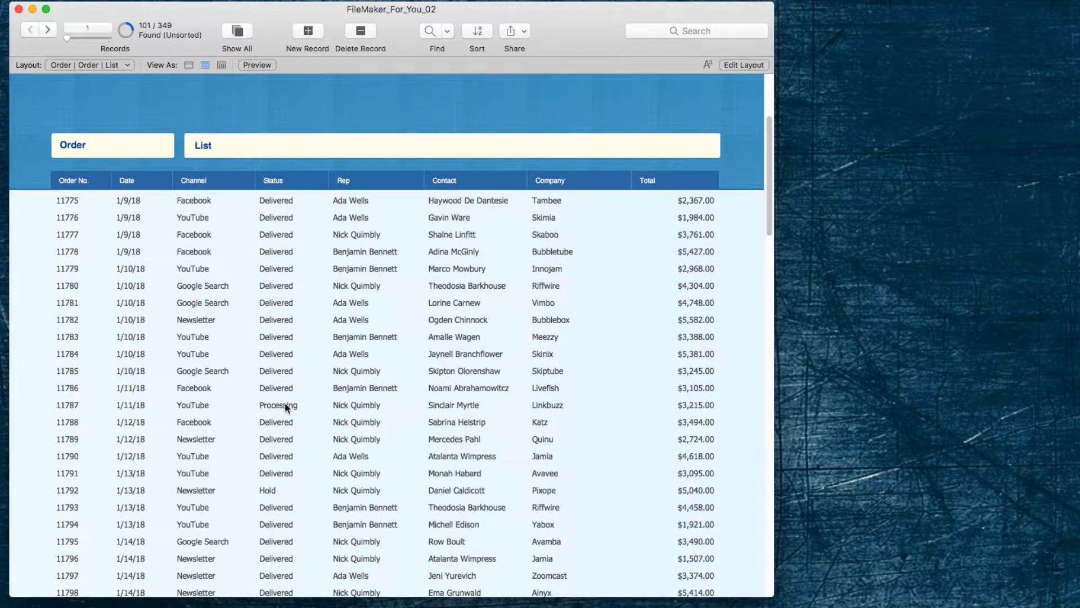
# Constrain the found set to a Processing status value from its right-click menu, leaving 15
pyautogui.click(284, 403)
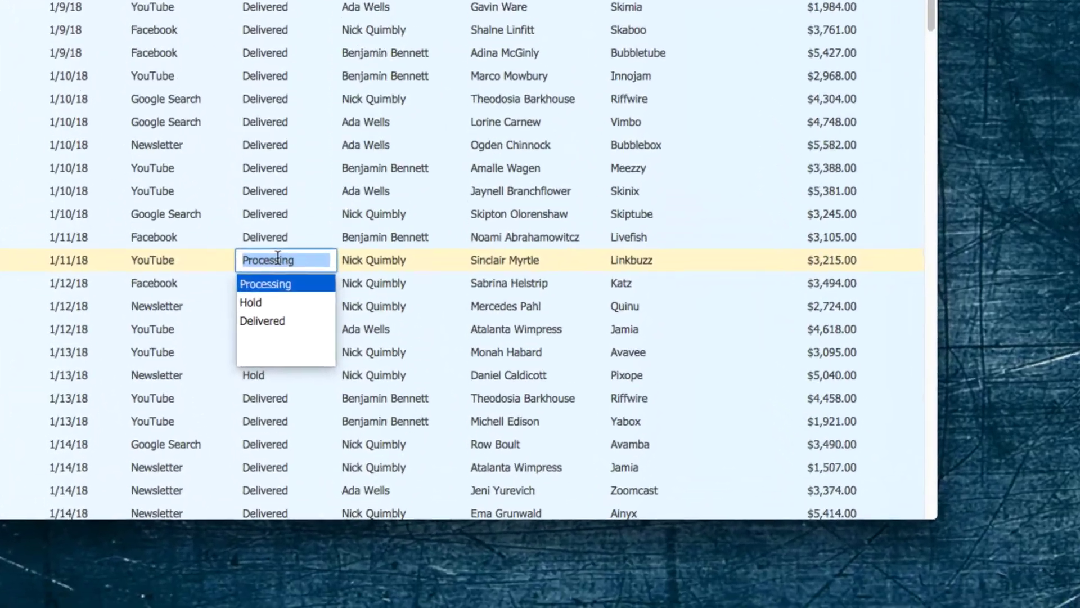
pyautogui.rightClick(284, 404)
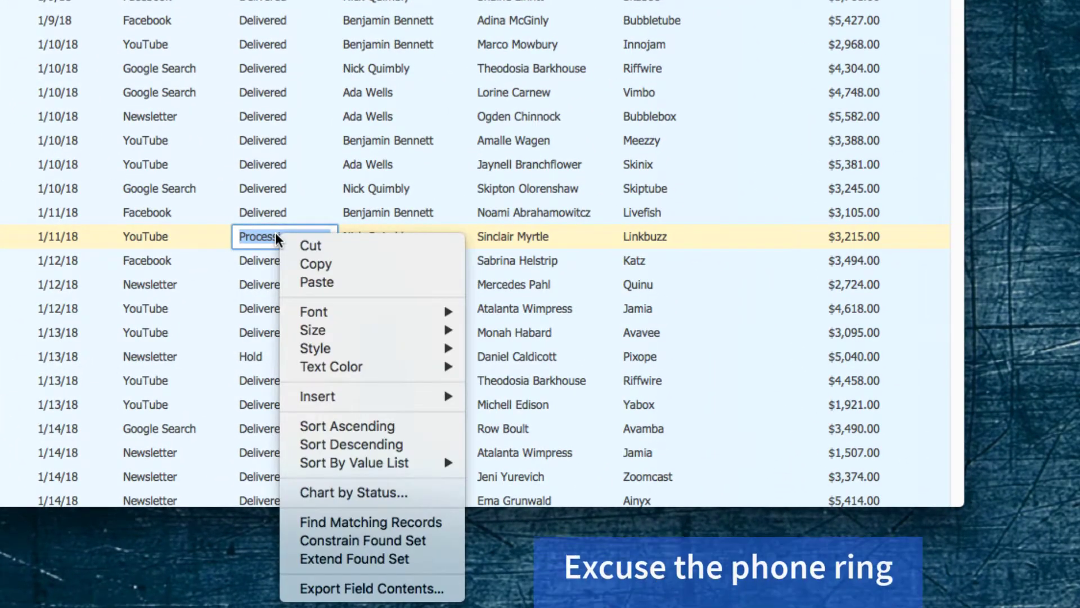
pyautogui.click(354, 542)
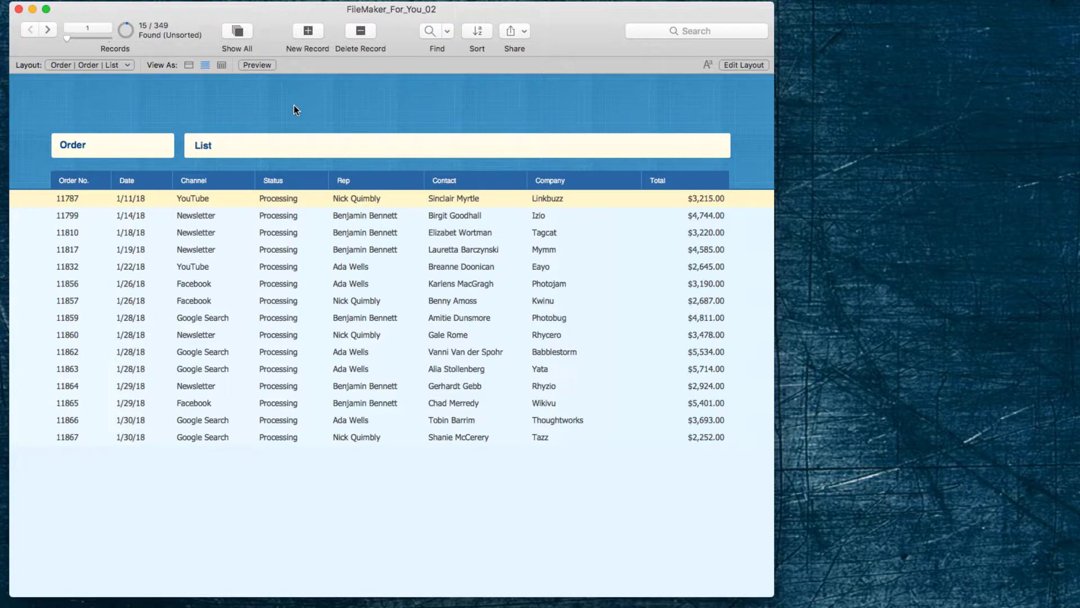
# Search 2018 in the Date field again to restore the 101 January orders
pyautogui.press('super+f')
pyautogui.click(144, 198)
pyautogui.write('2018')
pyautogui.press('Return')
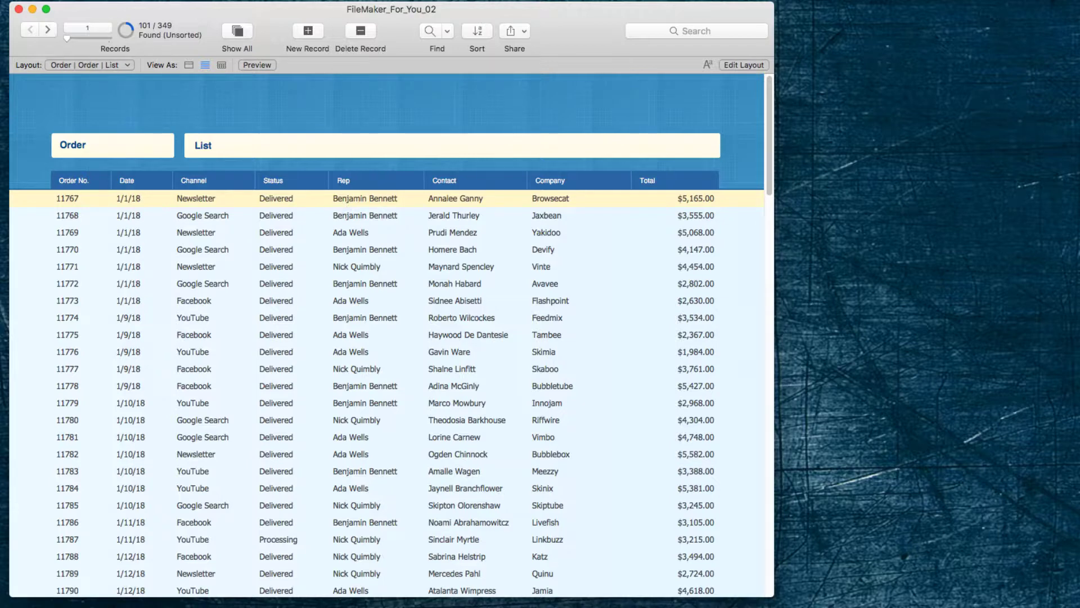
pyautogui.click(315, 0)
# Constrain the orders to Processing status for one chosen sales rep, leaving 6 of 349
pyautogui.click(434, 29)
pyautogui.click(278, 201)
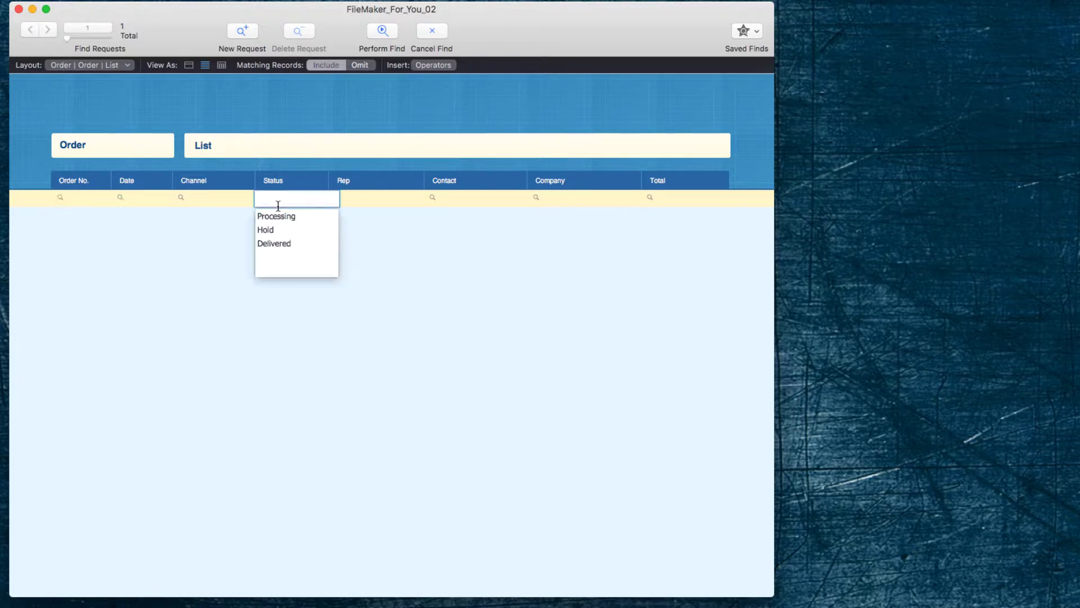
pyautogui.click(278, 216)
pyautogui.press('Tab')
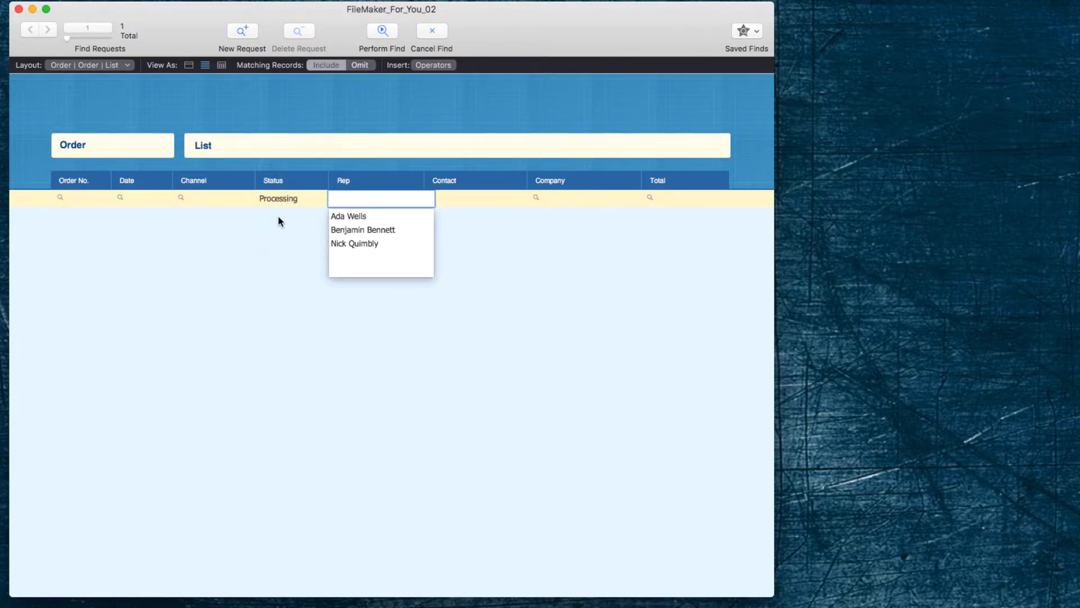
pyautogui.click(360, 230)
pyautogui.press('Tab')
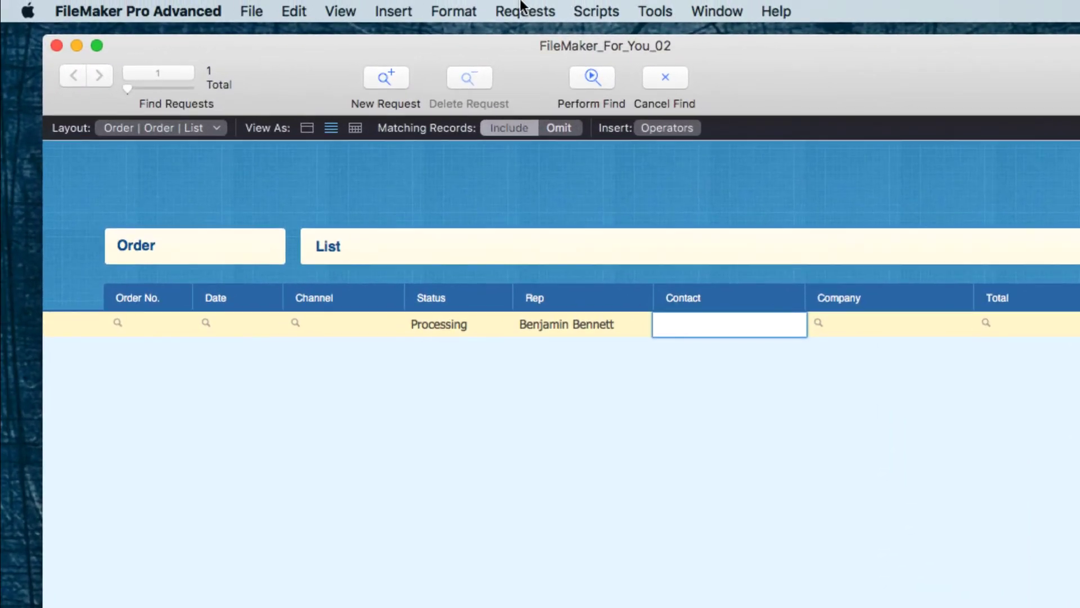
pyautogui.click(521, 9)
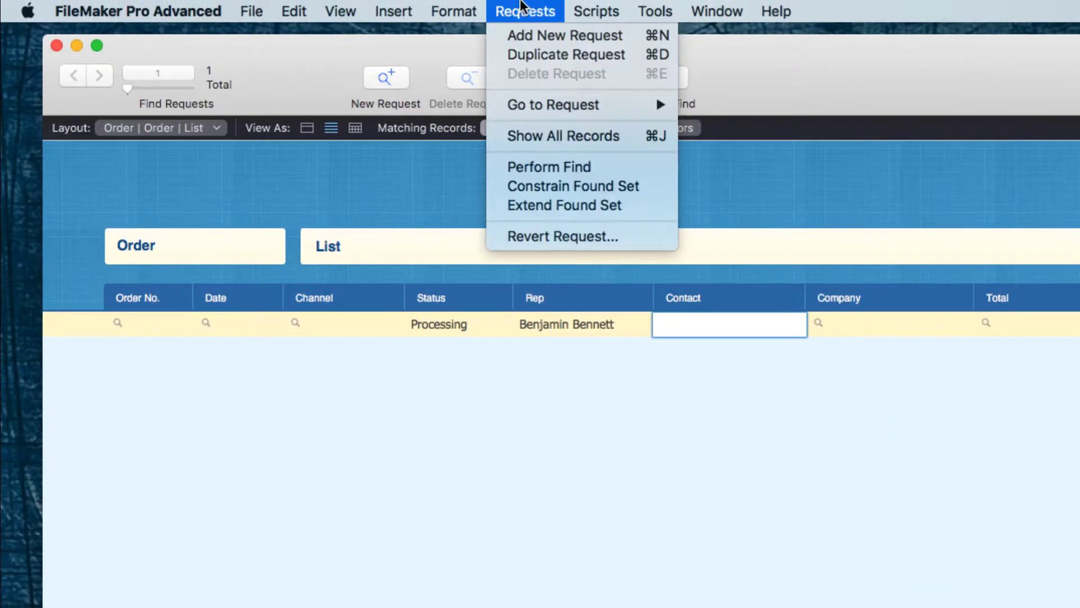
pyautogui.click(535, 185)
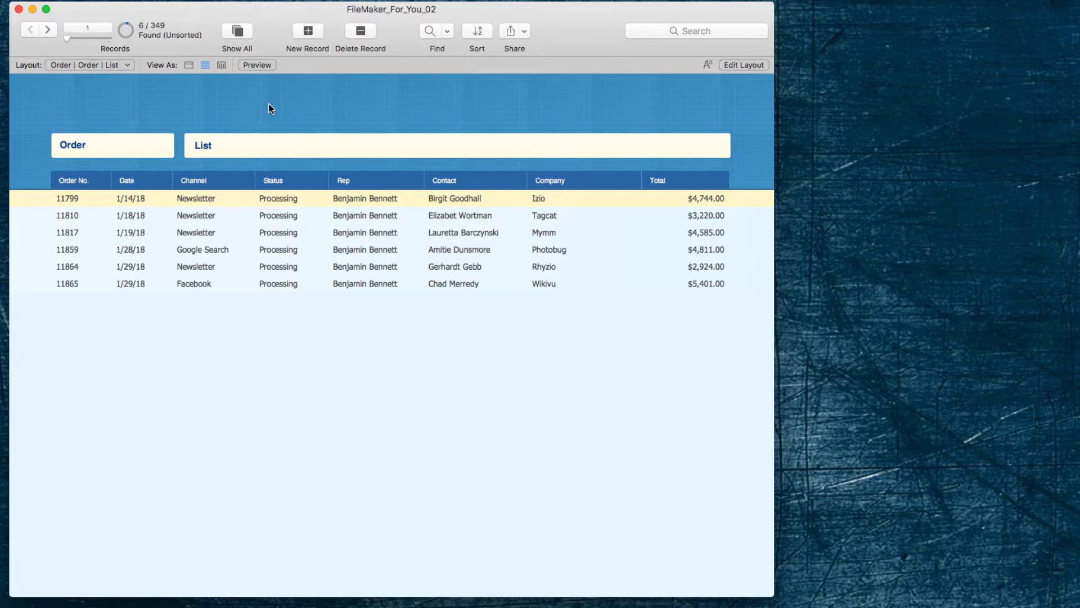
# Look through the Records and Requests menus without running anything, then start a fresh find request
pyautogui.click(325, 0)
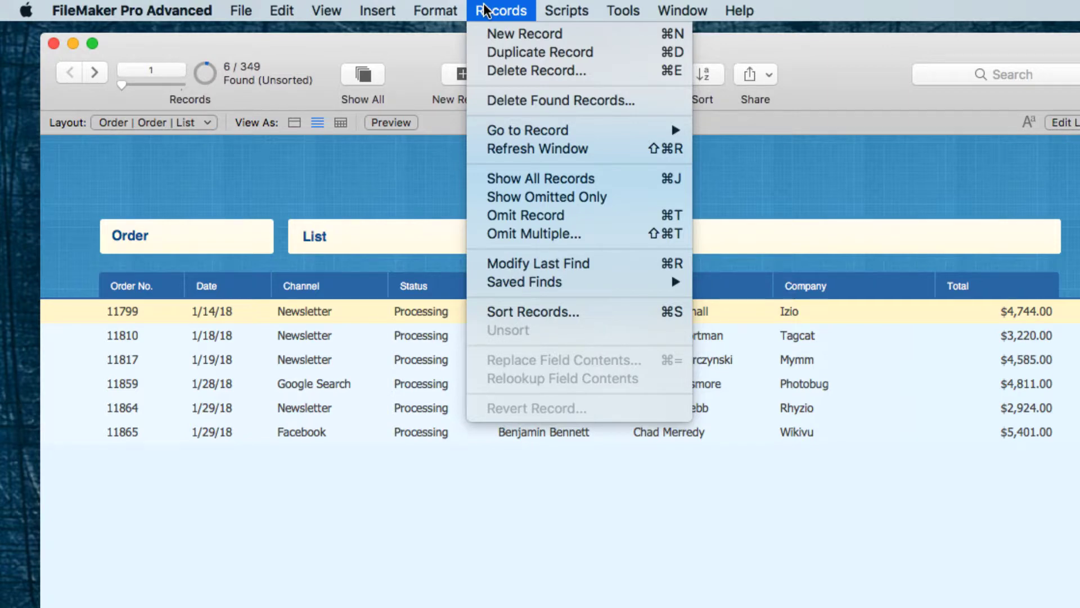
pyautogui.click(484, 10)
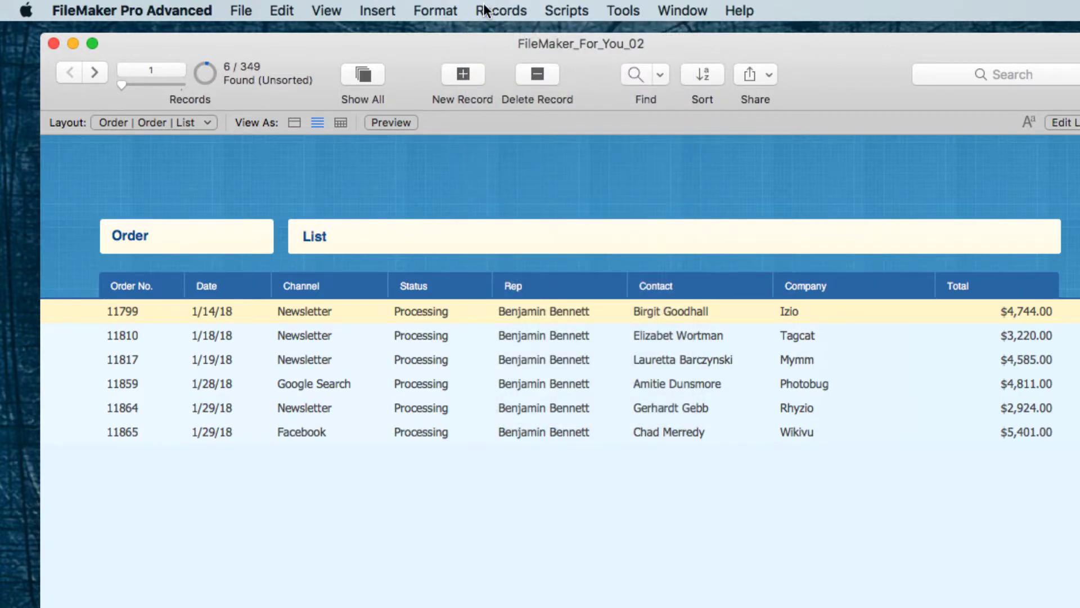
pyautogui.press('super+f')
pyautogui.click(483, 10)
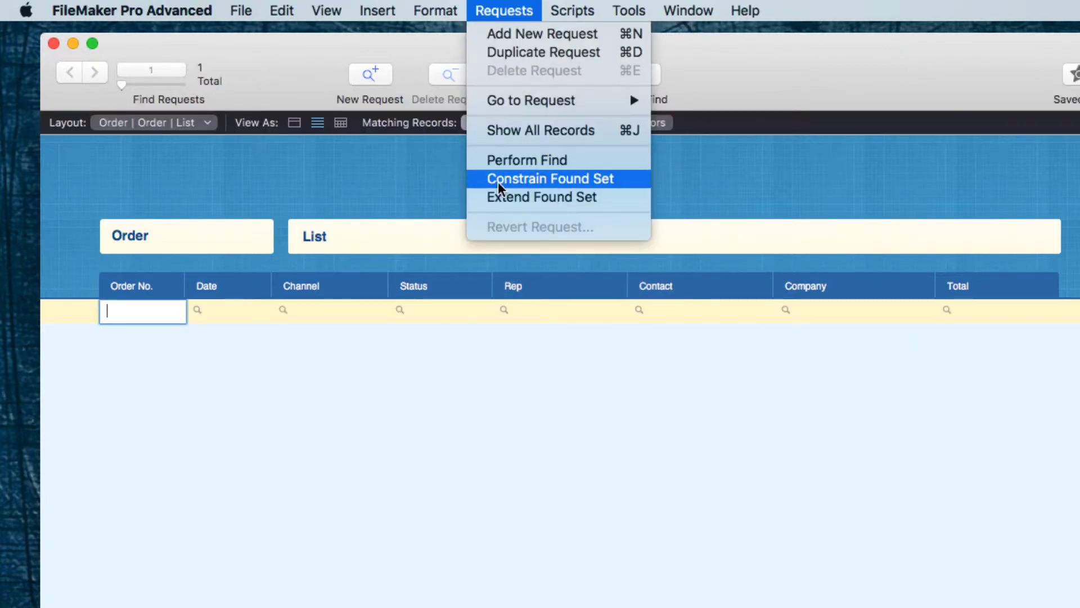
pyautogui.click(515, 8)
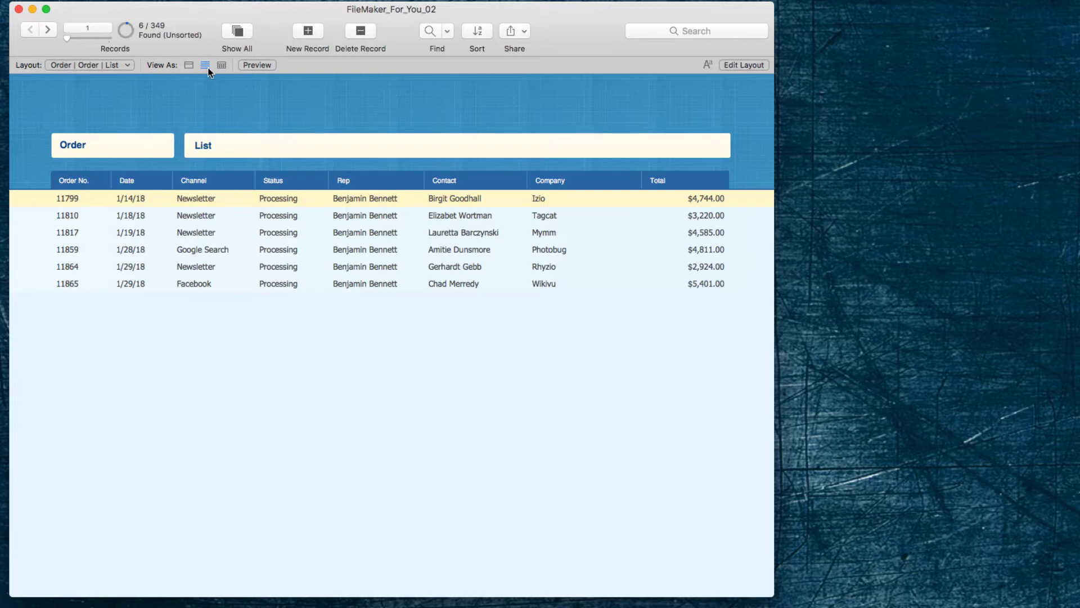
pyautogui.press('super+f')
# Search the Date field for 1/2018 to find January 2018 orders
pyautogui.click(131, 200)
pyautogui.write('1/2018')
pyautogui.press('Return')
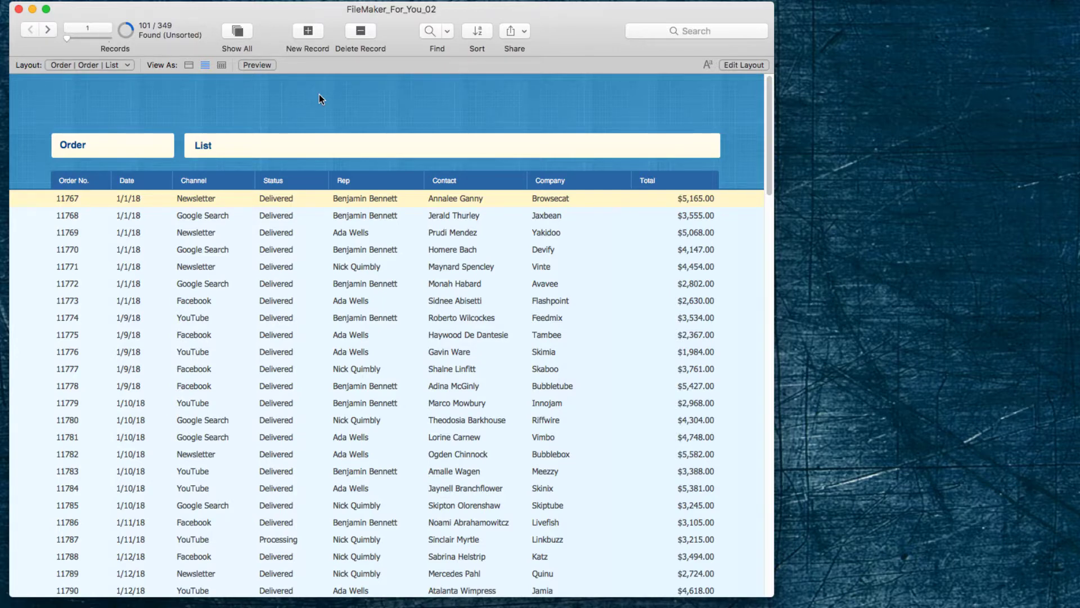
# Start a find request matching a single sales rep chosen from the Rep list
pyautogui.click(429, 32)
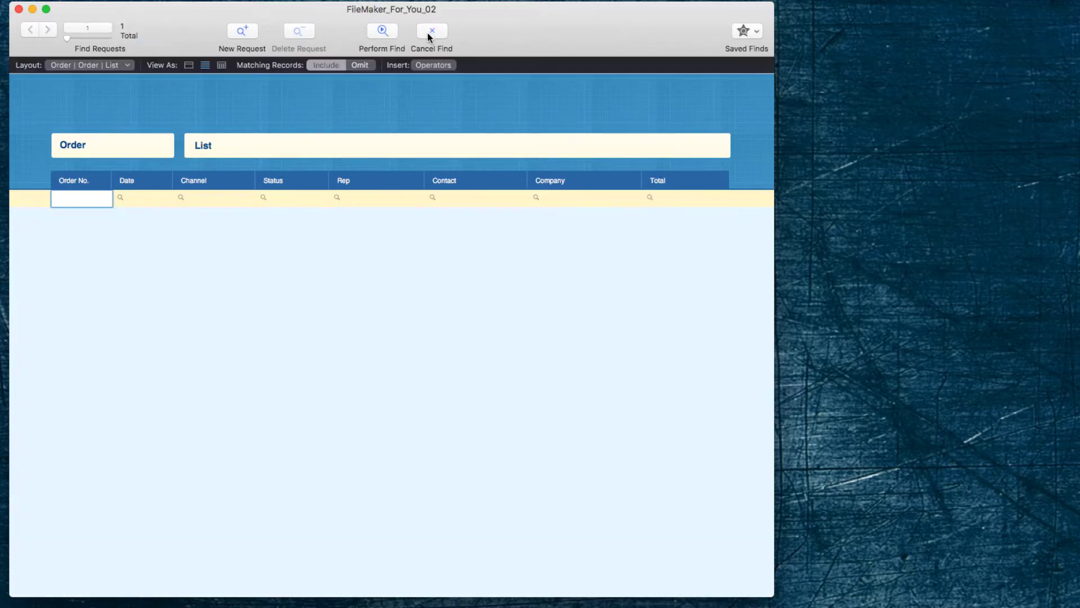
pyautogui.click(348, 196)
pyautogui.click(345, 229)
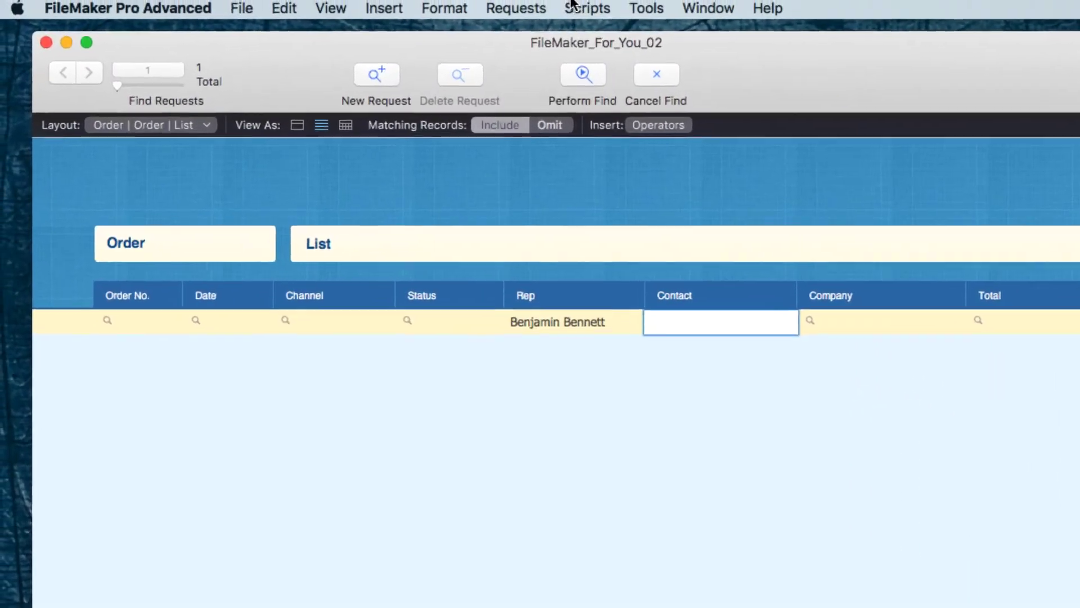
# Add an Omit request for Delivered status and constrain the January found set with both requests
pyautogui.click(516, 8)
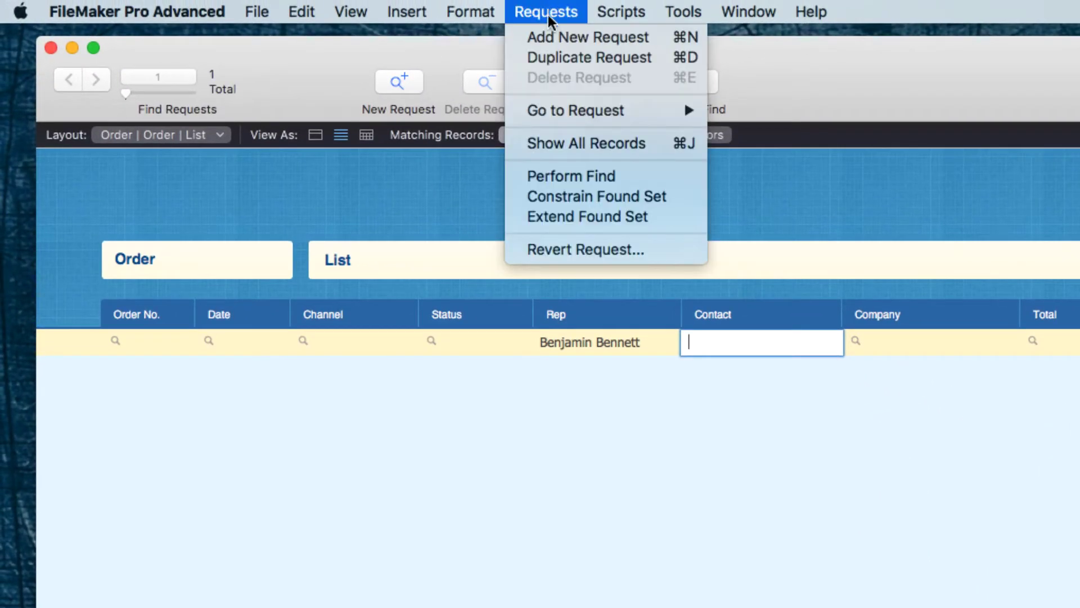
pyautogui.click(519, 31)
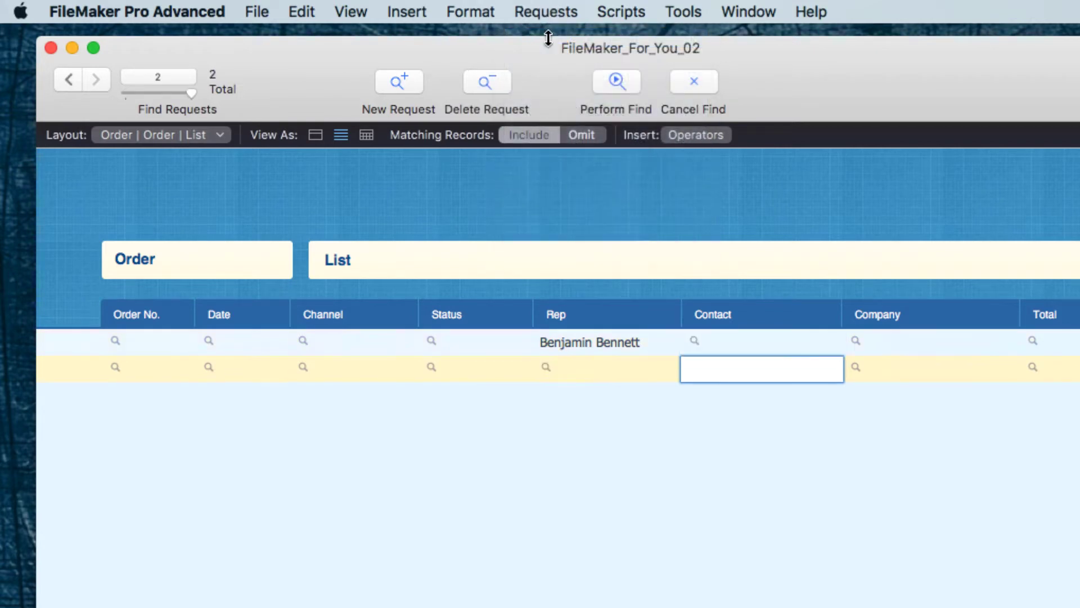
pyautogui.click(453, 366)
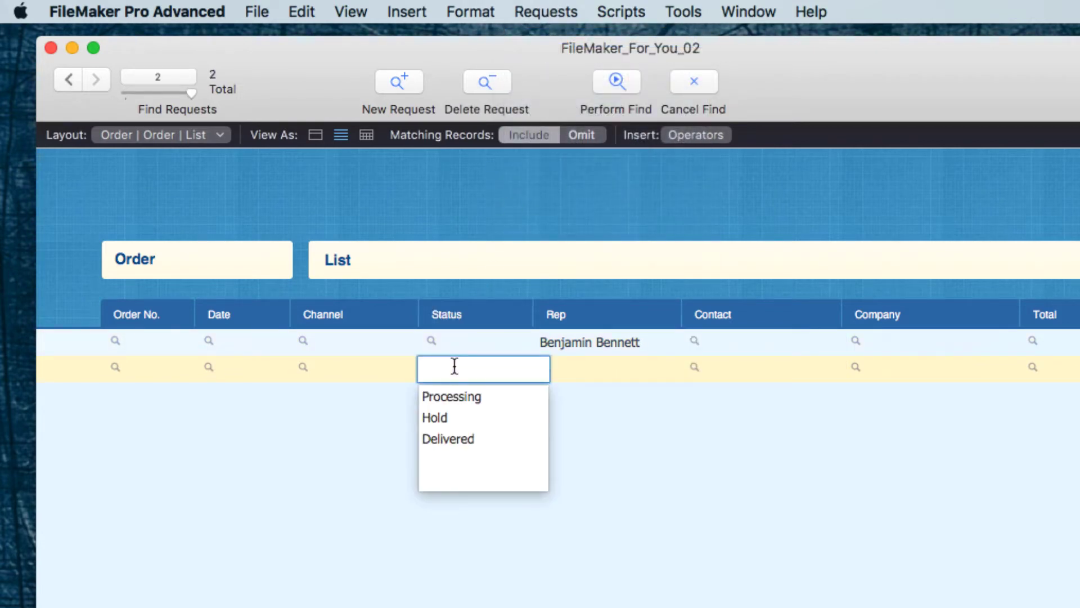
pyautogui.click(452, 441)
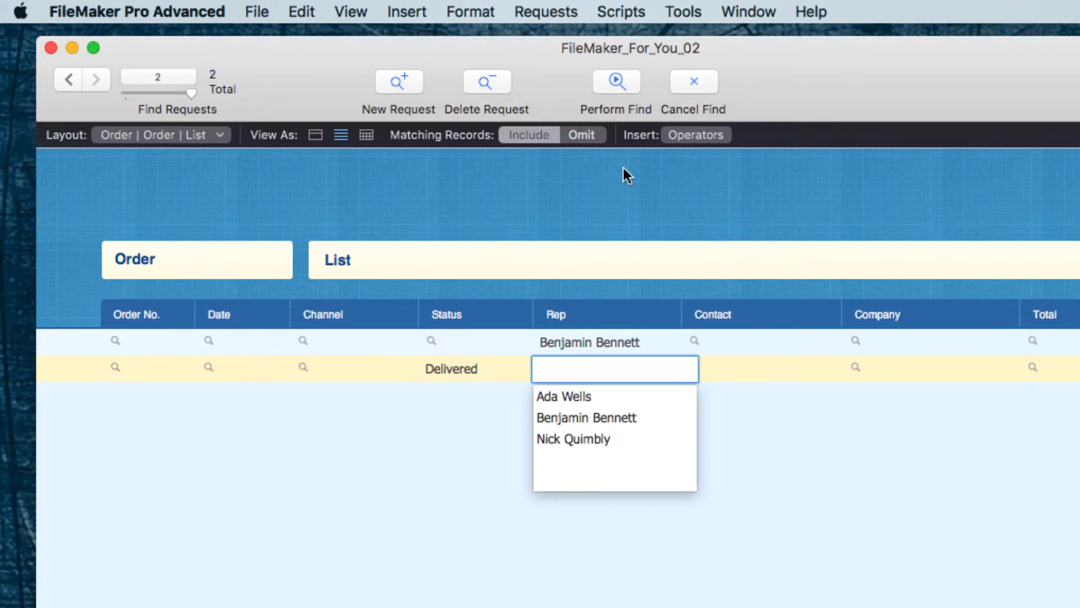
pyautogui.click(581, 136)
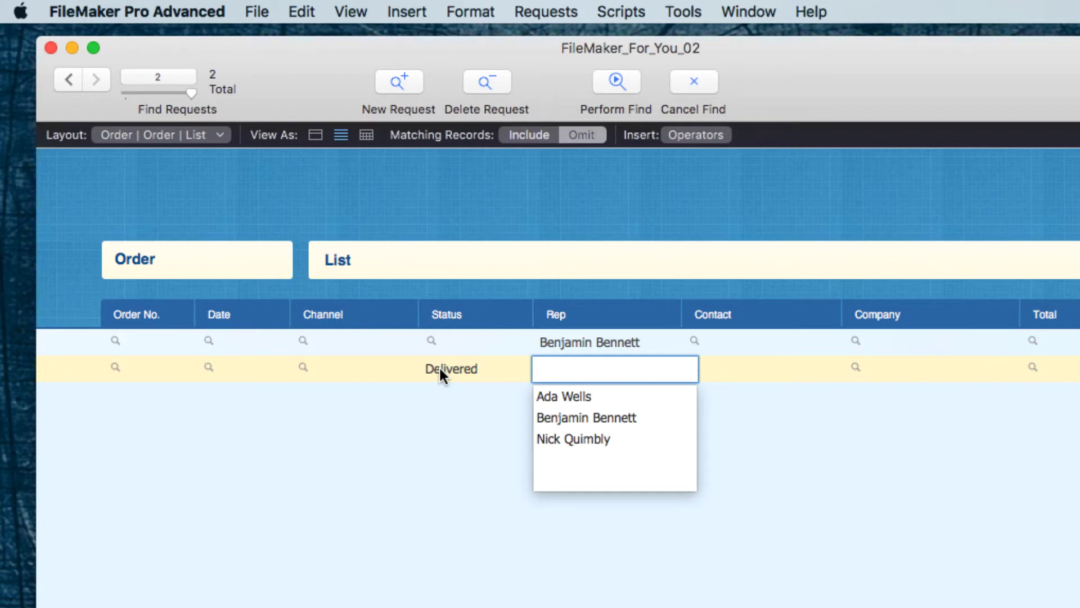
pyautogui.click(548, 7)
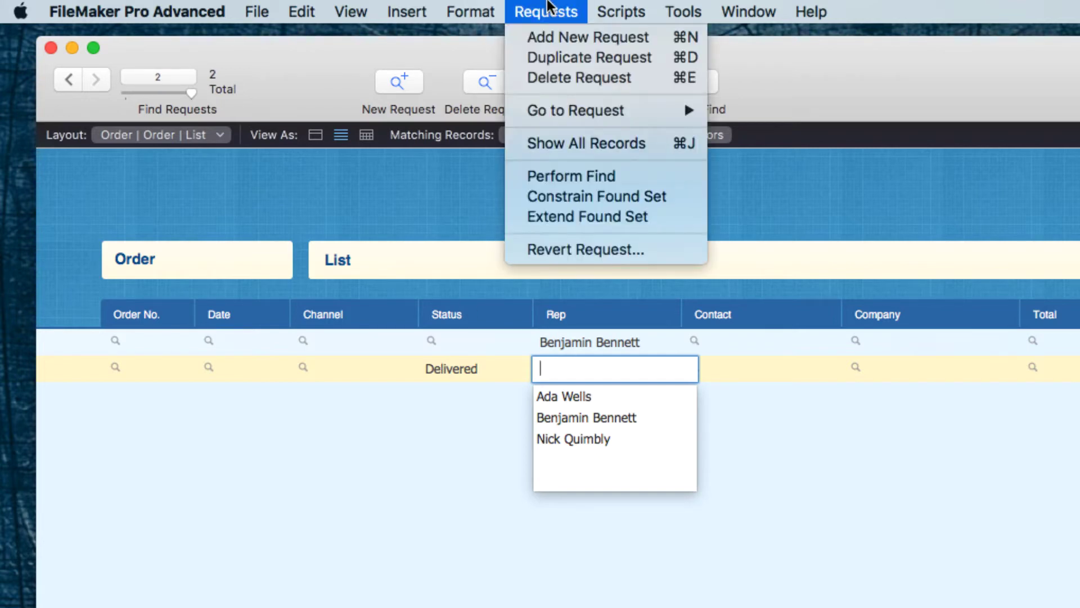
pyautogui.click(556, 197)
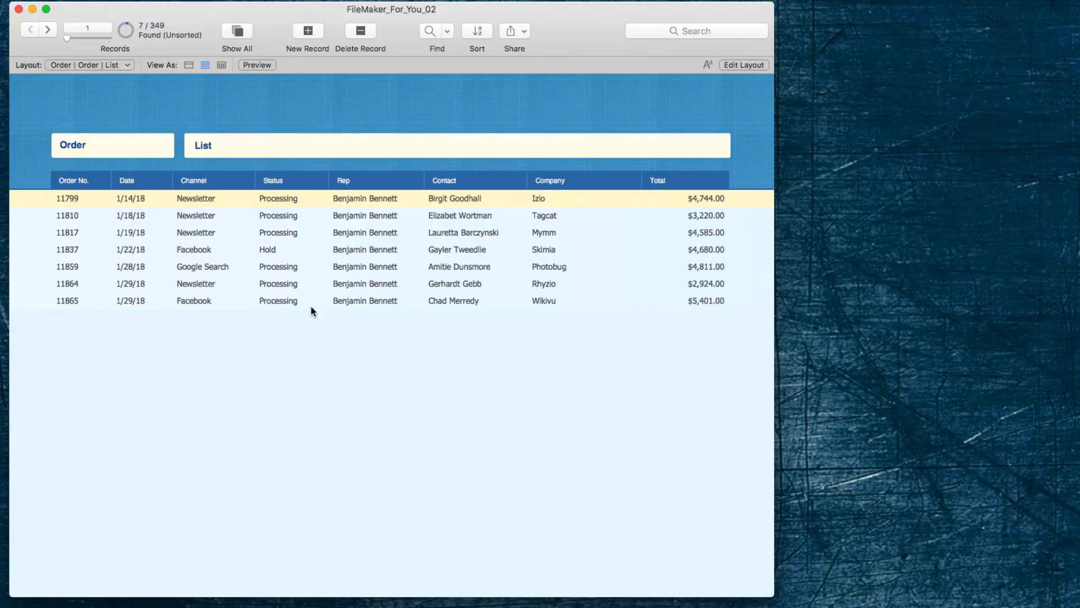